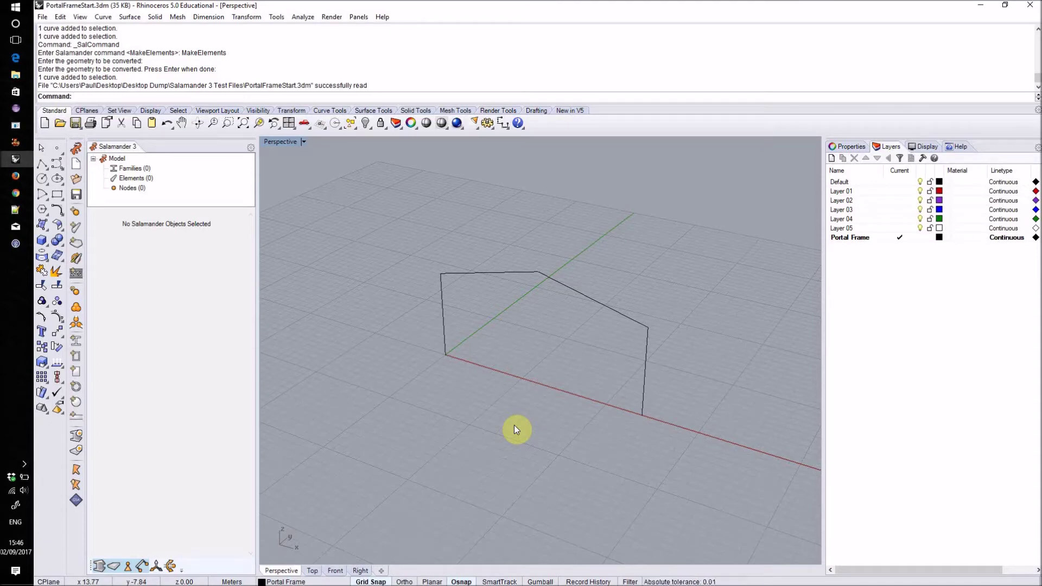
Select the portal frame's column, beam and rafter curves in turn to check them
{"action": "left_click", "coordinate": [444, 315]}
{"action": "left_click", "coordinate": [494, 274]}
{"action": "left_click", "coordinate": [591, 298]}
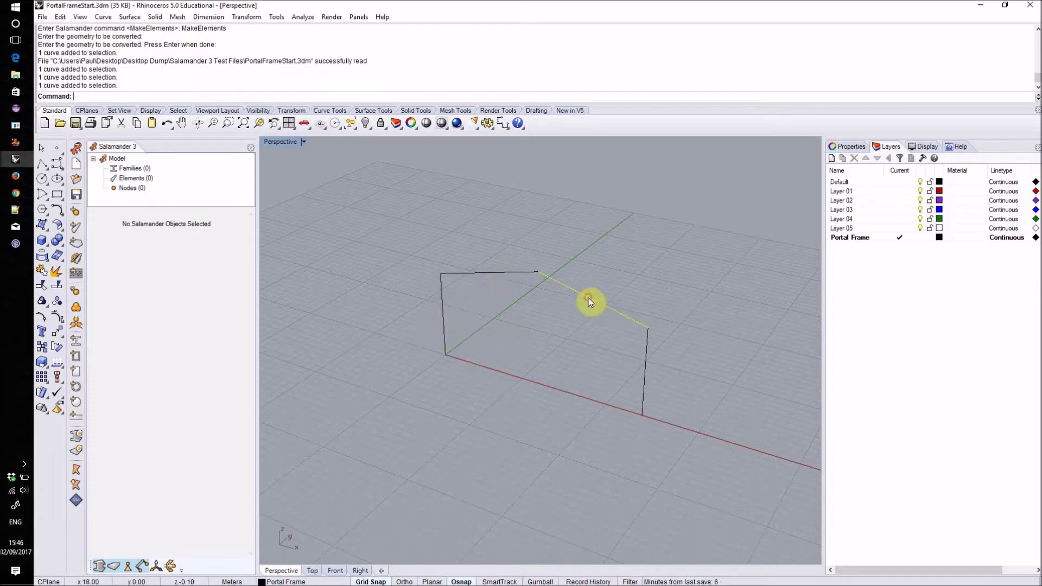
{"action": "left_click", "coordinate": [647, 361]}
{"action": "left_click", "coordinate": [547, 352]}
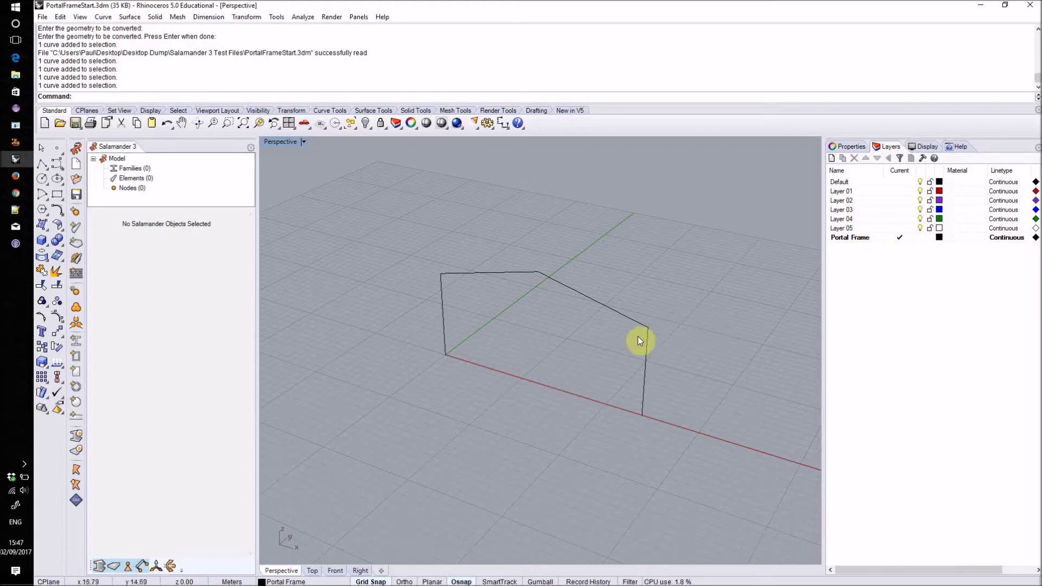
{"action": "left_click", "coordinate": [505, 272]}
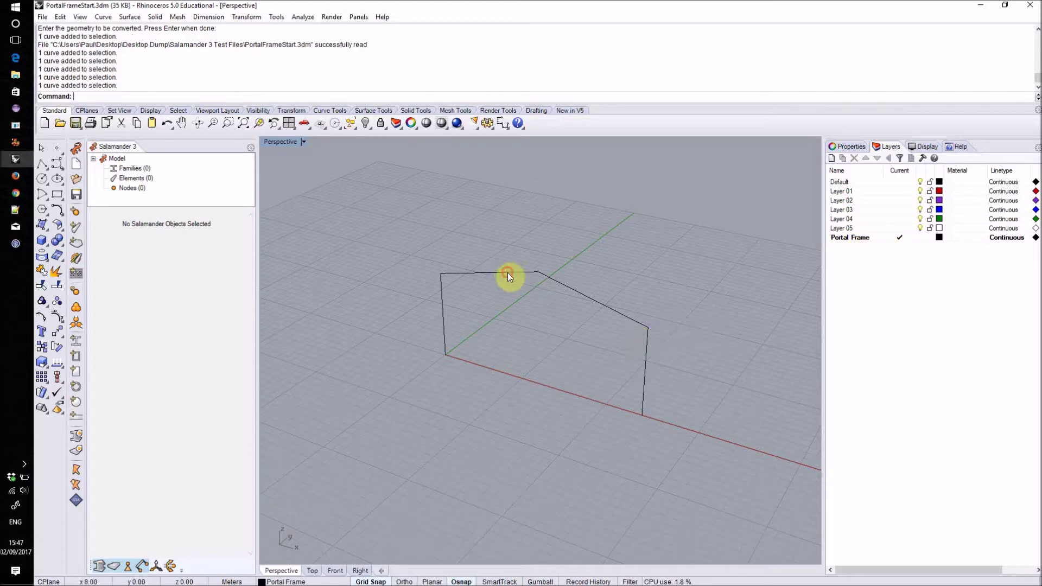
{"action": "left_click", "coordinate": [588, 299]}
{"action": "left_click", "coordinate": [646, 361]}
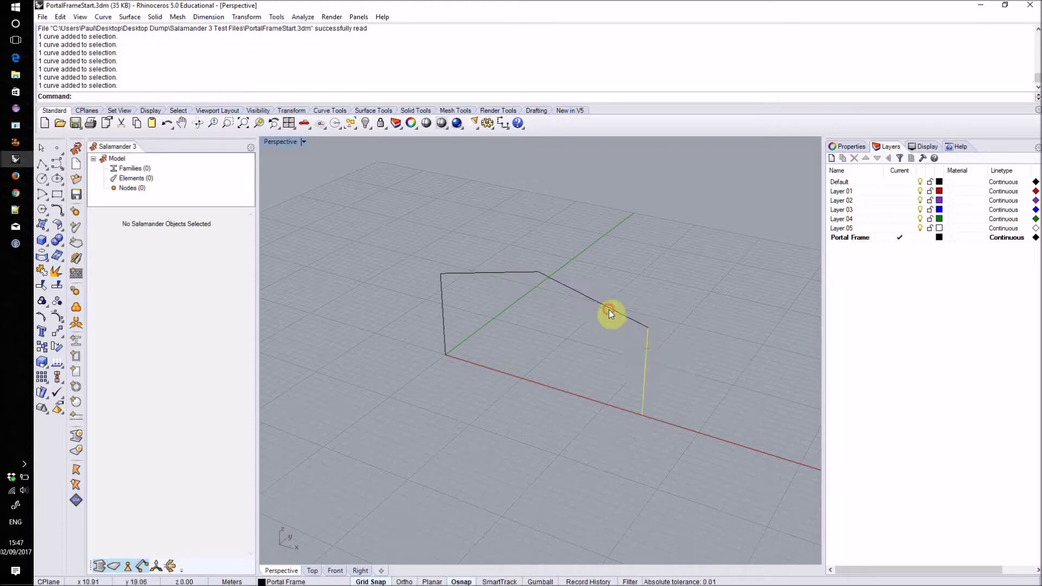
{"action": "left_click", "coordinate": [609, 312]}
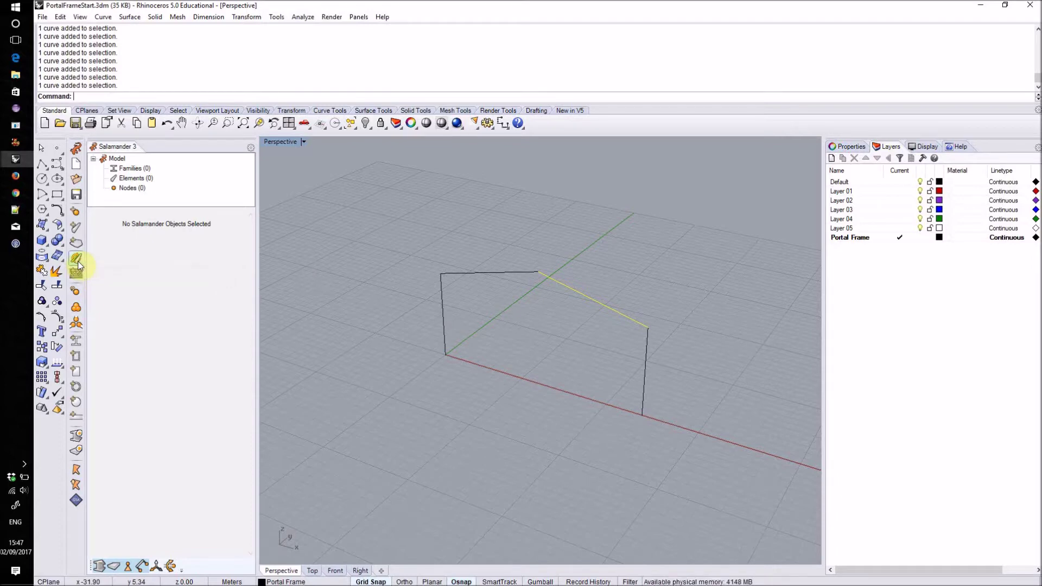
{"action": "left_click", "coordinate": [370, 224]}
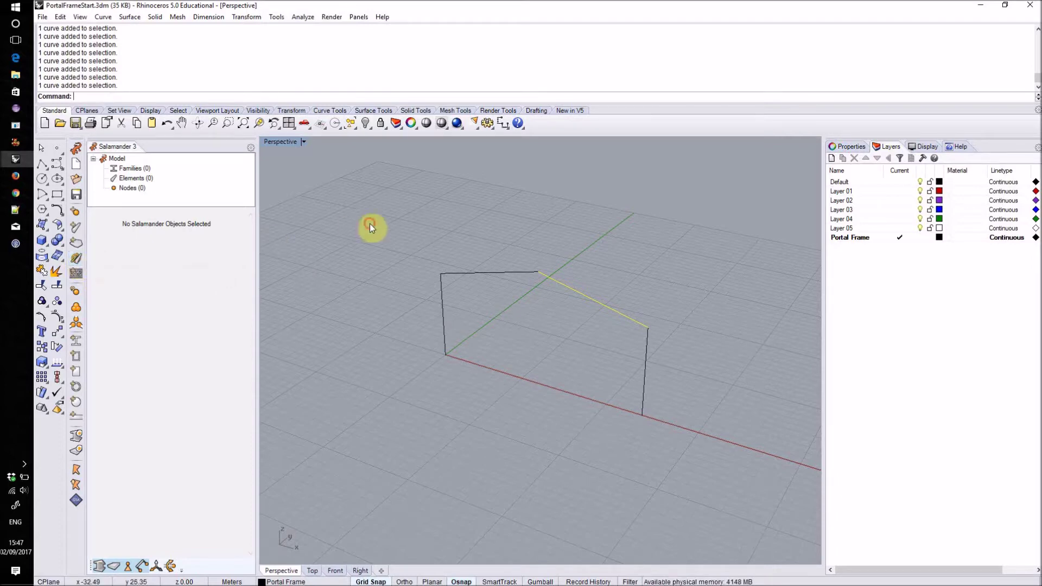
Convert all four frame curves into Salamander elements, then select the top beam
{"action": "left_click", "coordinate": [76, 264]}
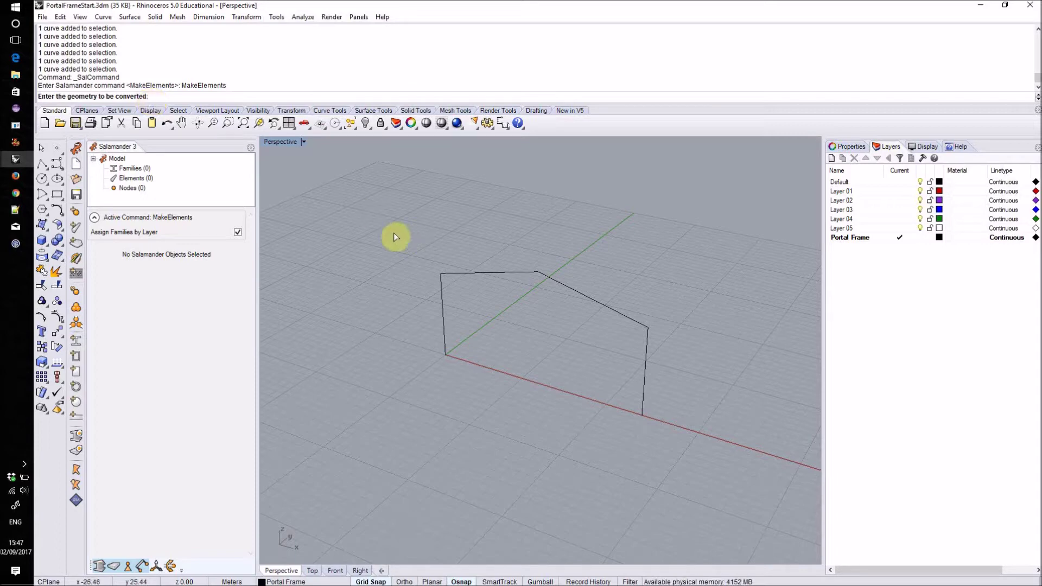
{"action": "left_click_drag", "start_coordinate": [393, 233], "coordinate": [706, 464]}
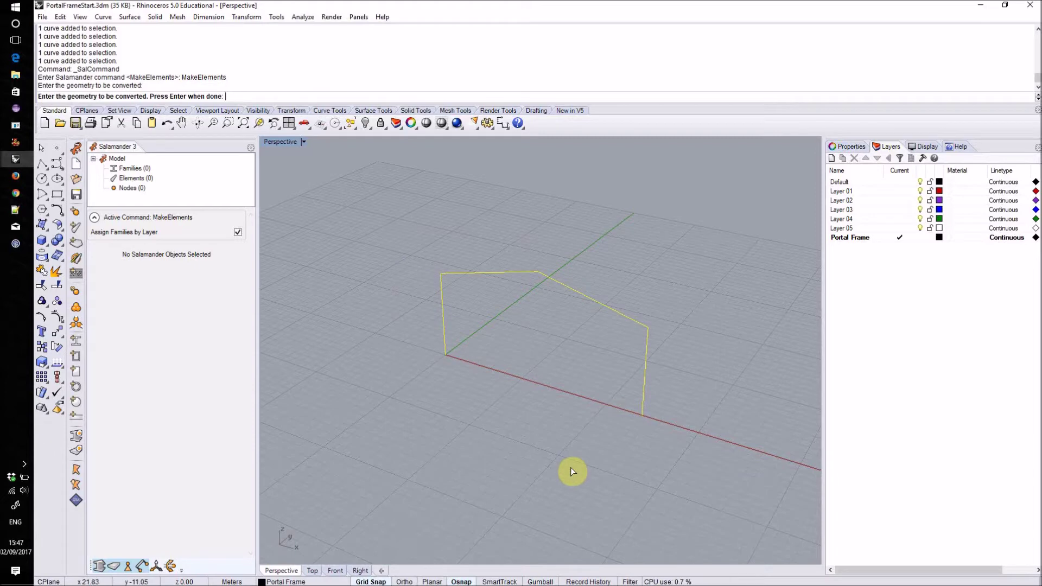
{"action": "key", "text": "Return"}
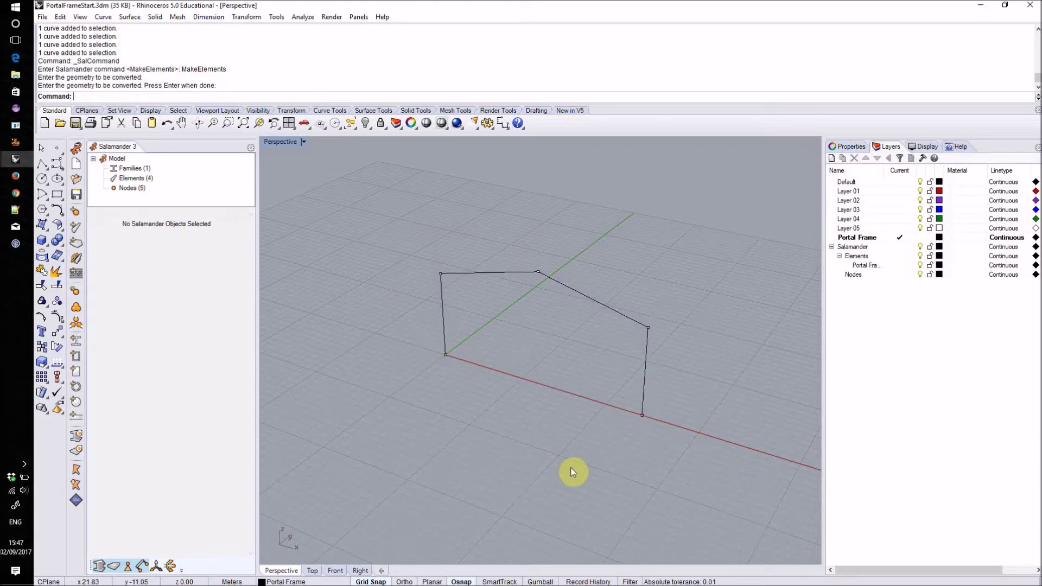
{"action": "left_click", "coordinate": [487, 272]}
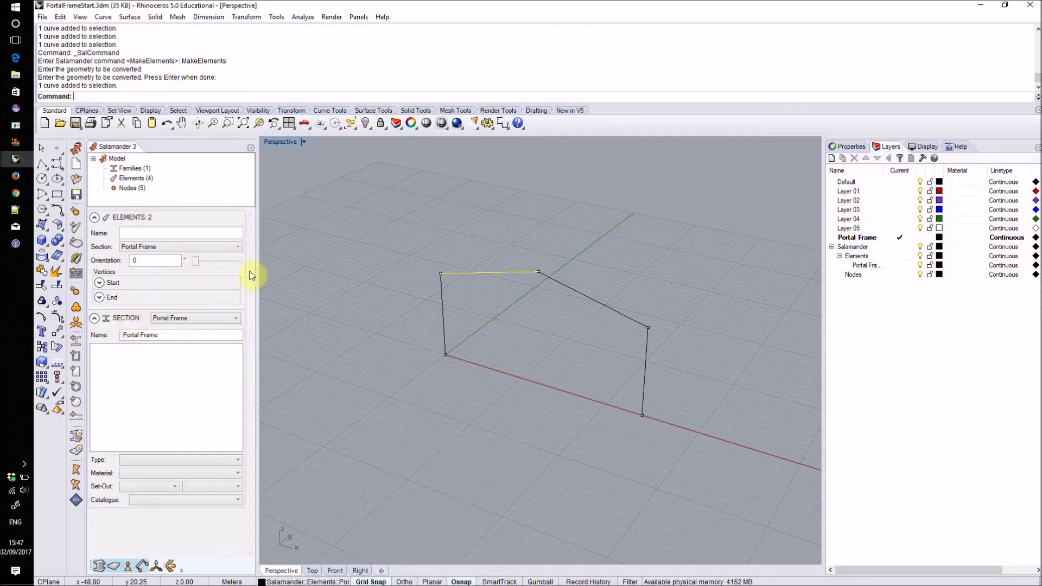
Select the left column, then the top beam again, to view their element and section properties
{"action": "left_click", "coordinate": [443, 309]}
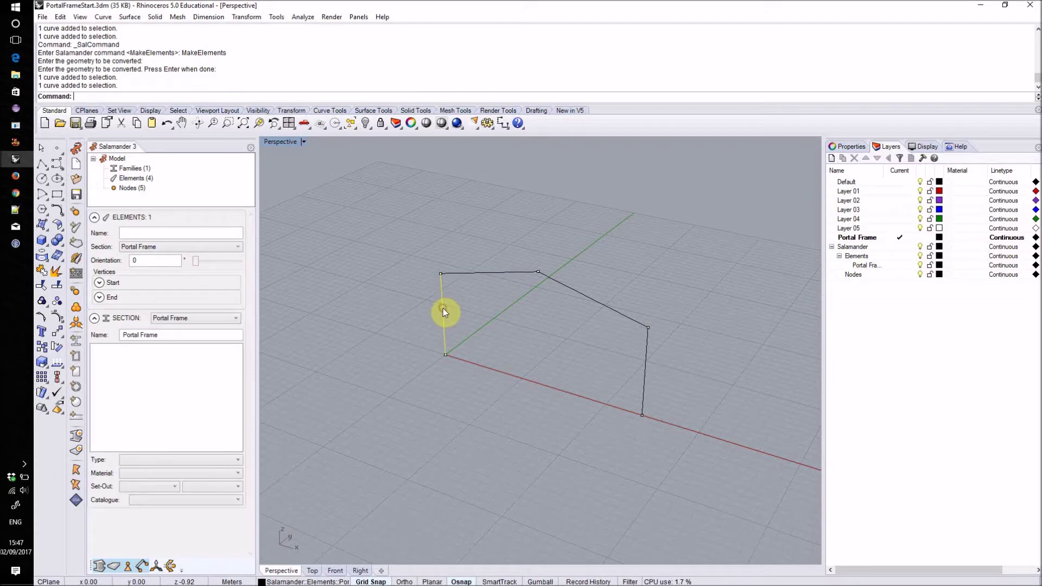
{"action": "left_click", "coordinate": [475, 274]}
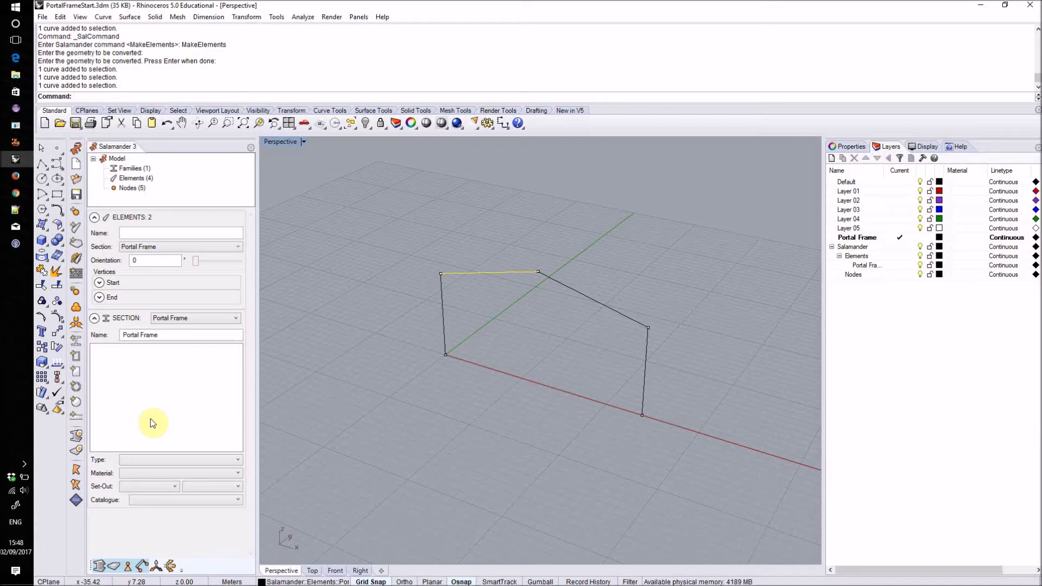
Make the Portal Frame section a Symmetric I Profile, UB 406x178x60, and view the frame
{"action": "left_click", "coordinate": [171, 461]}
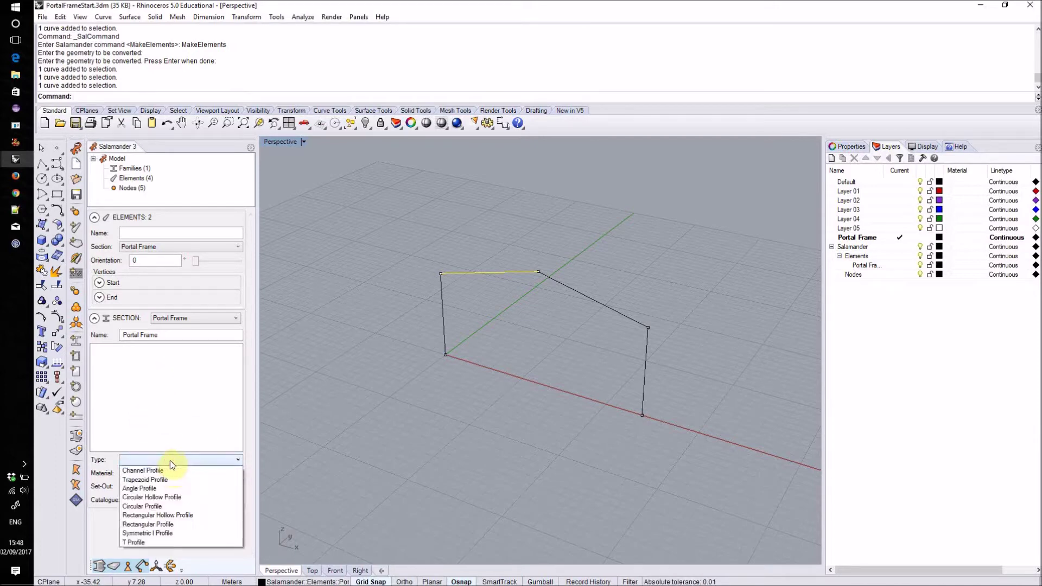
{"action": "left_click", "coordinate": [163, 534]}
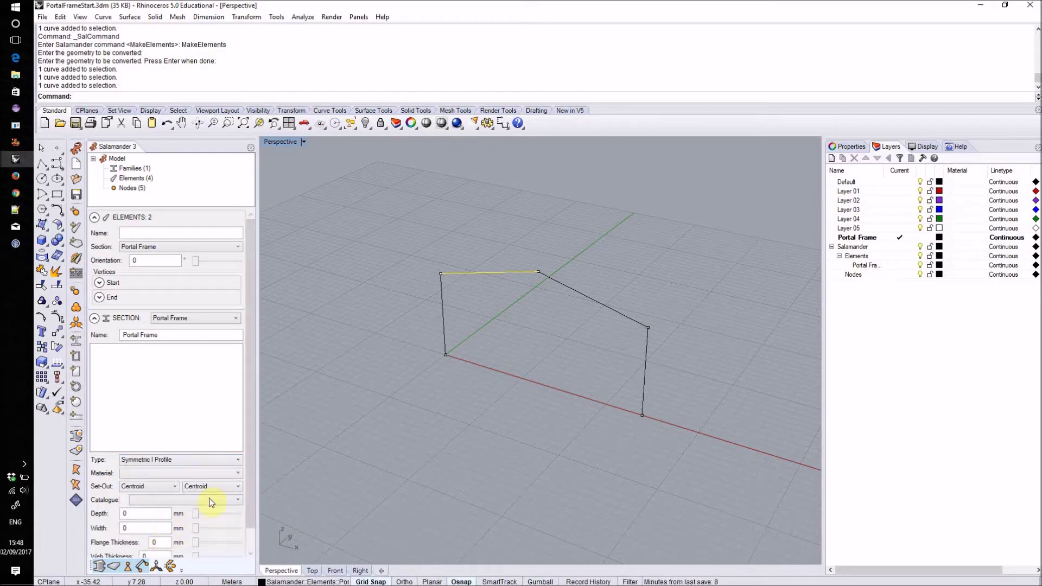
{"action": "left_click", "coordinate": [194, 501]}
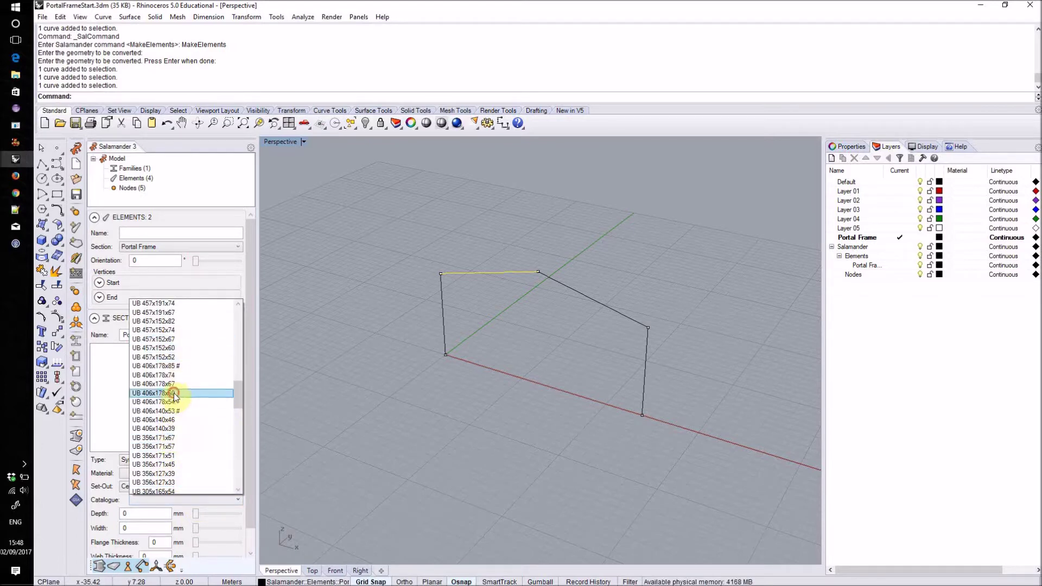
{"action": "left_click", "coordinate": [174, 394]}
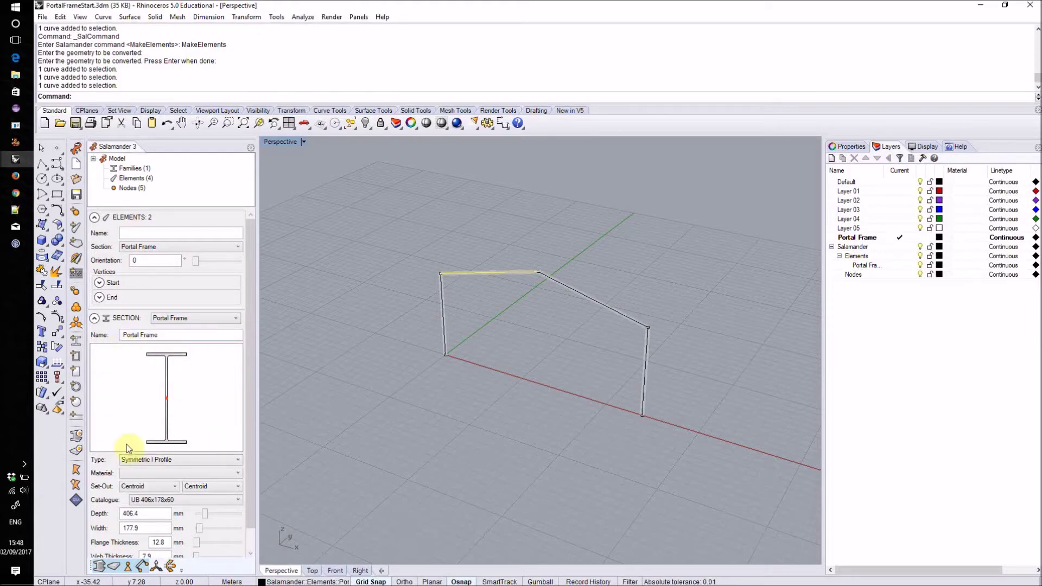
{"action": "left_click", "coordinate": [537, 308]}
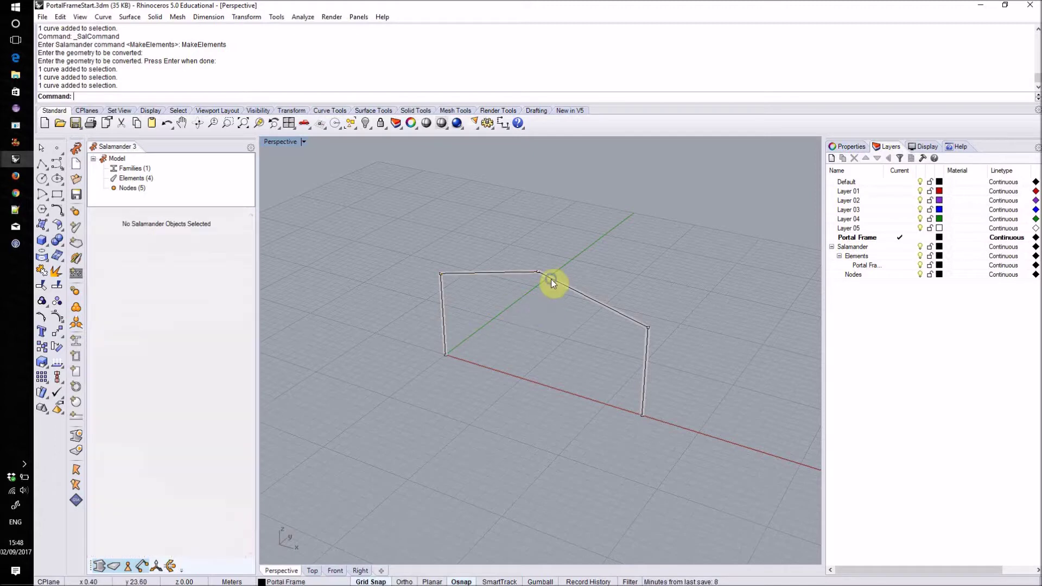
{"action": "right_click_drag", "start_coordinate": [552, 282], "coordinate": [610, 237]}
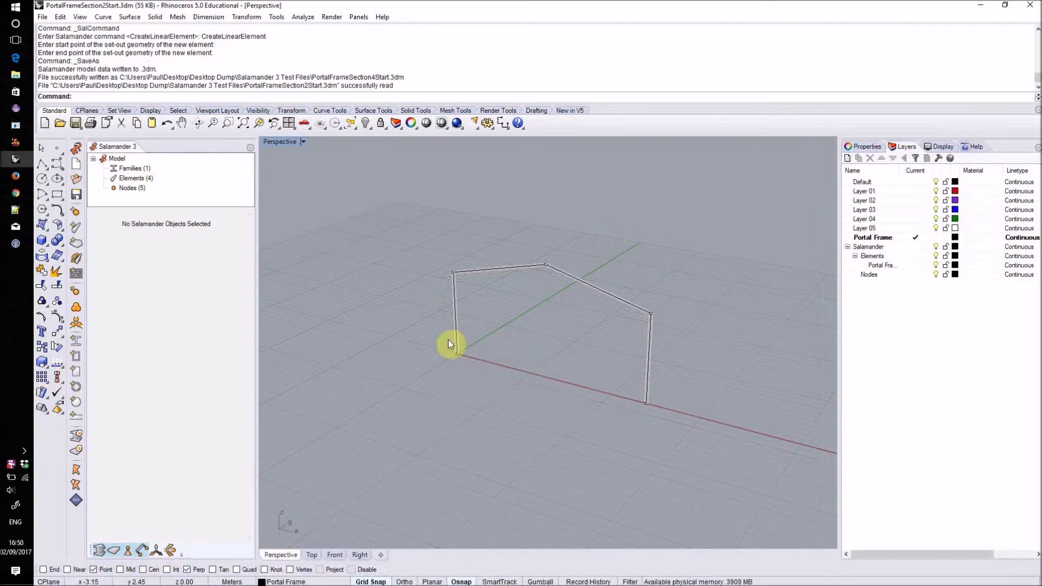
Select the left column, top-left rafter and frame nodes to inspect them
{"action": "left_click", "coordinate": [457, 326]}
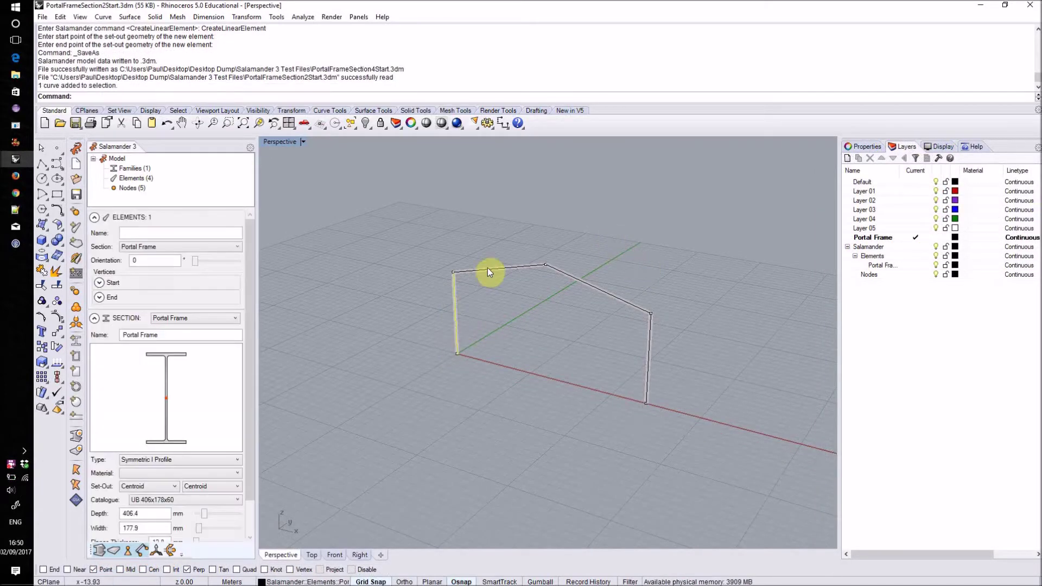
{"action": "left_click", "coordinate": [488, 268]}
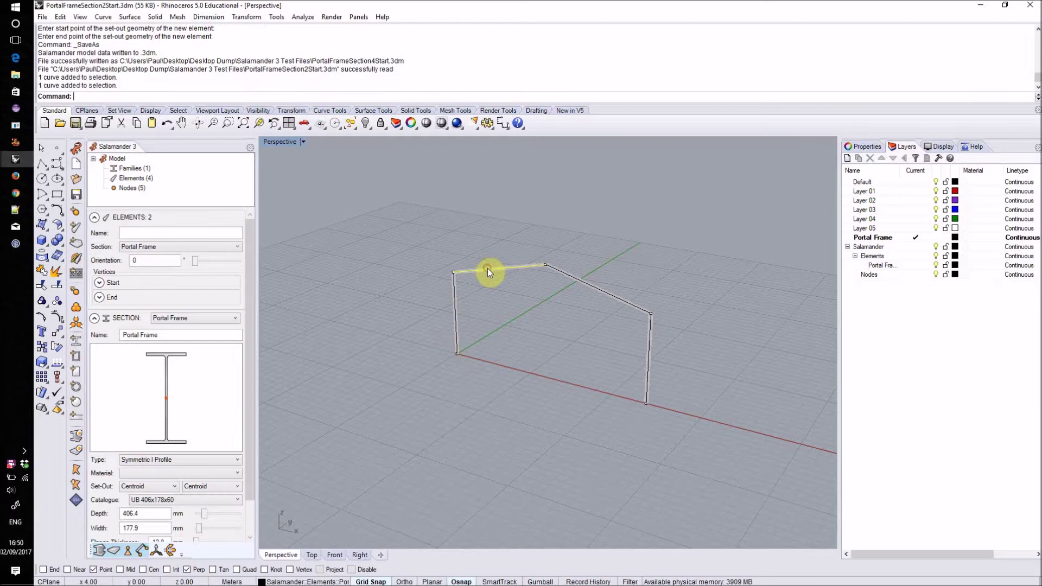
{"action": "left_click", "coordinate": [460, 354]}
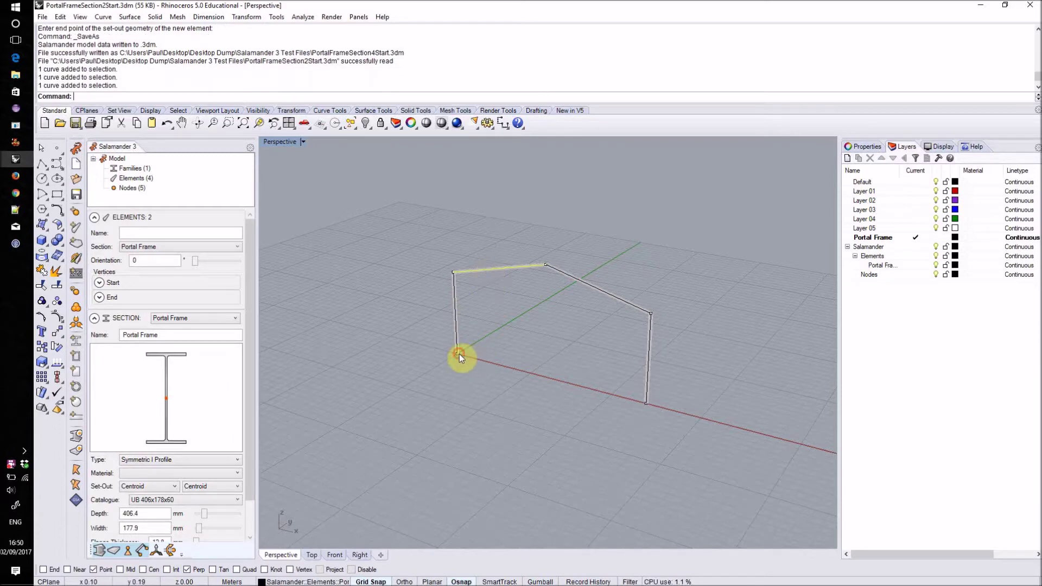
{"action": "left_click", "coordinate": [454, 274]}
{"action": "left_click", "coordinate": [488, 301]}
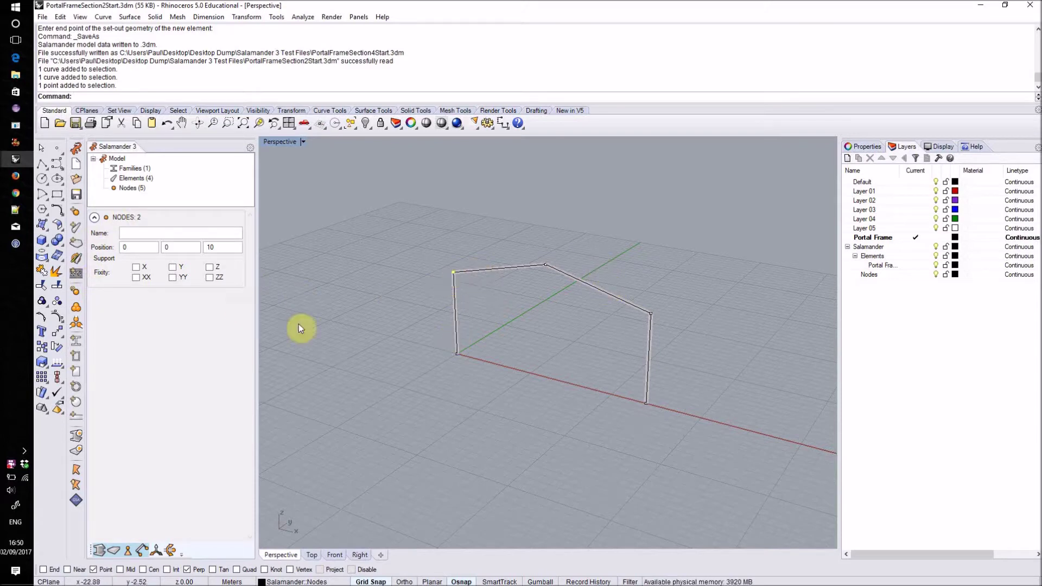
Fix both base nodes in X, Y and Z as supports
{"action": "left_click", "coordinate": [457, 354]}
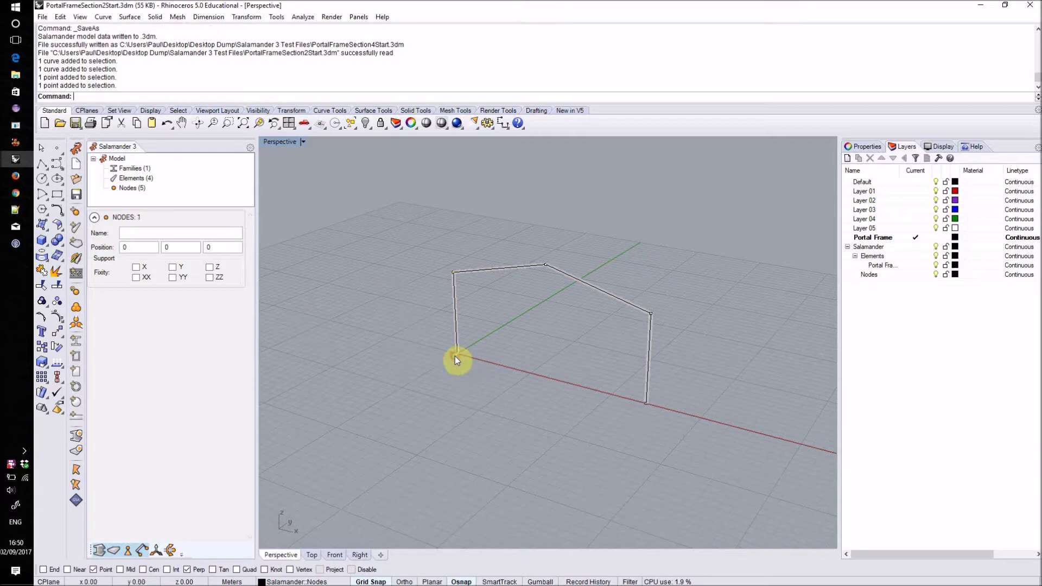
{"action": "left_click", "coordinate": [647, 407], "text": "shift"}
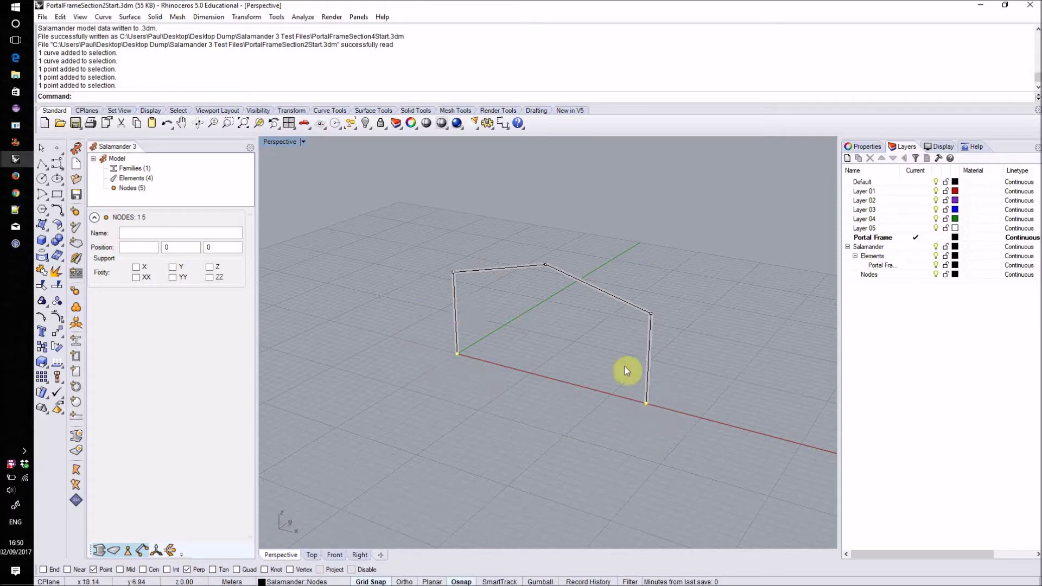
{"action": "left_click", "coordinate": [136, 267]}
{"action": "left_click", "coordinate": [174, 268]}
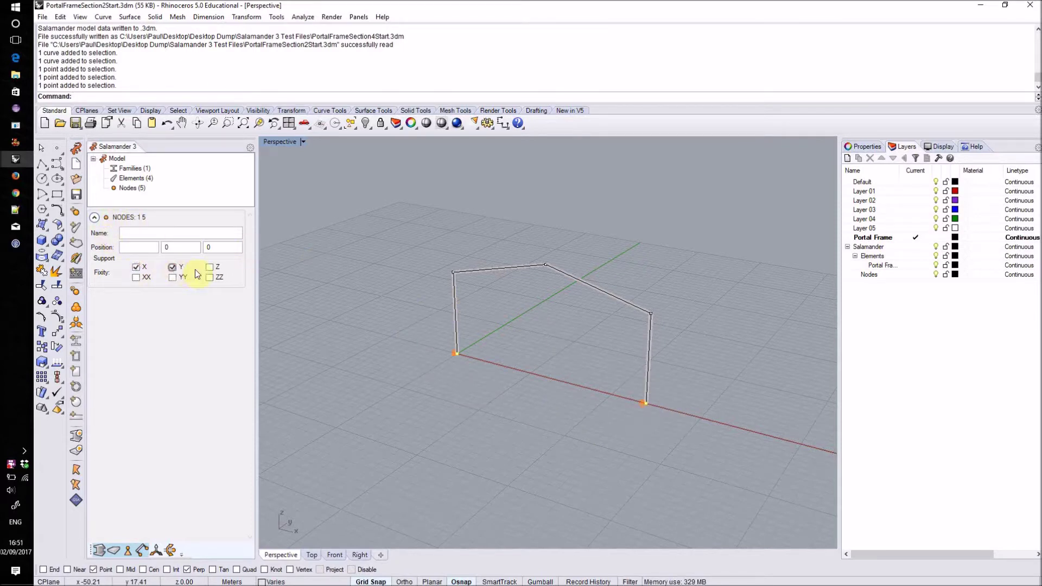
{"action": "left_click", "coordinate": [210, 268]}
{"action": "left_click", "coordinate": [481, 412]}
{"action": "right_click_drag", "start_coordinate": [605, 431], "coordinate": [632, 434]}
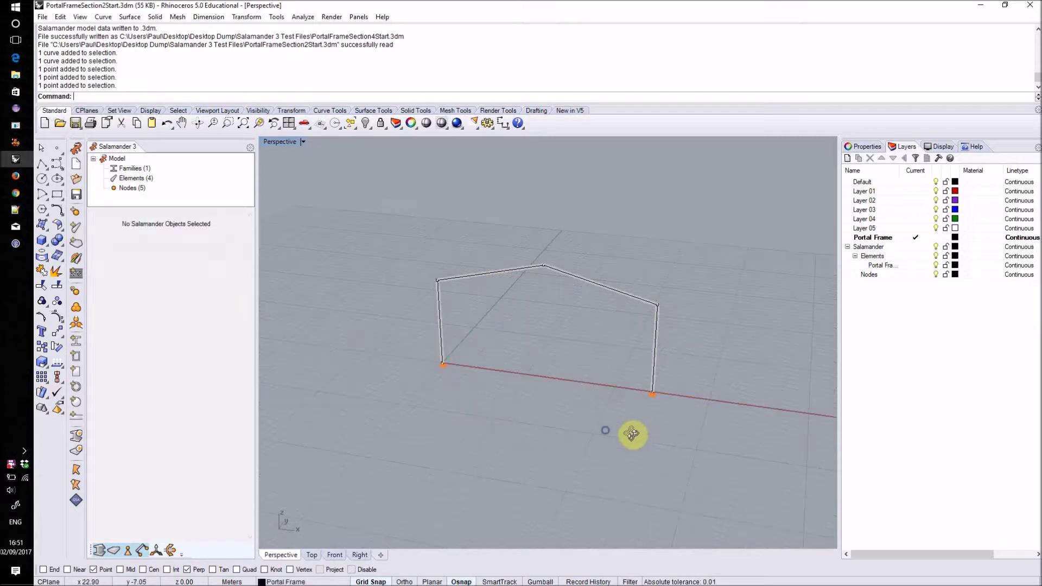
{"action": "scroll", "coordinate": [677, 412], "scroll_direction": "up", "scroll_amount": 5}
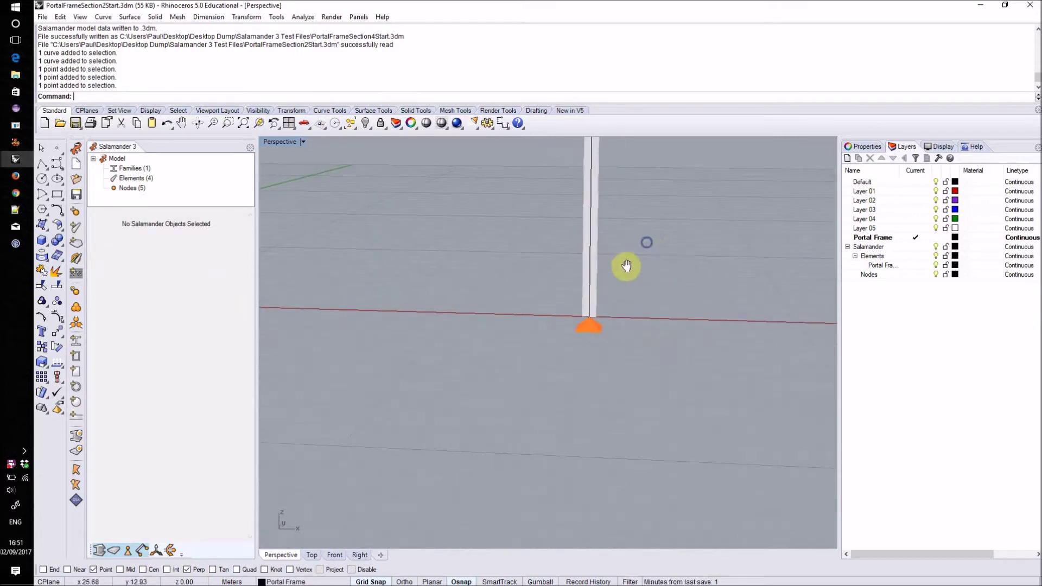
{"action": "right_click_drag", "start_coordinate": [626, 266], "coordinate": [600, 329], "text": "shift"}
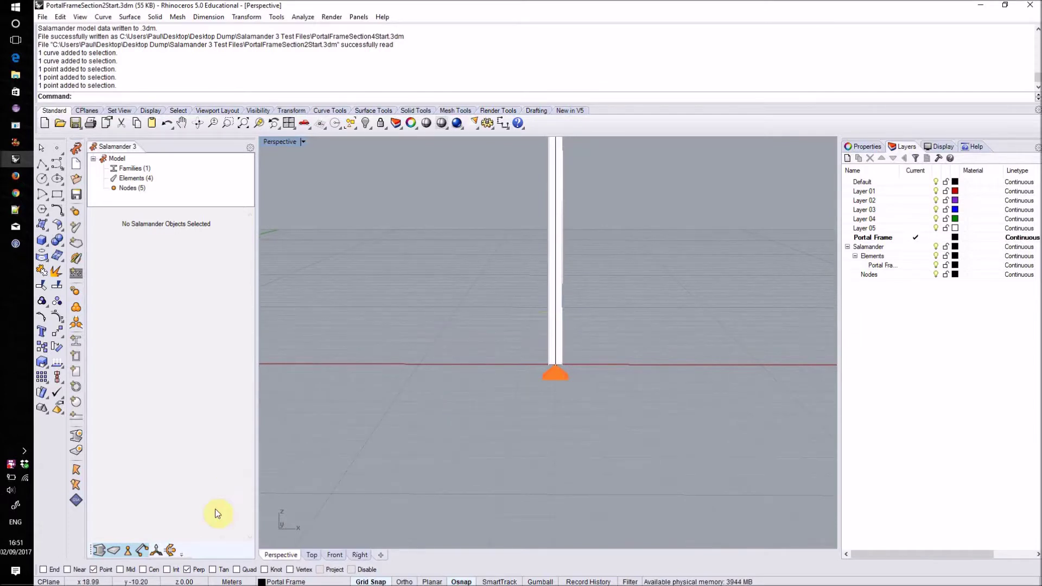
{"action": "left_click", "coordinate": [128, 553]}
{"action": "left_click", "coordinate": [100, 551]}
{"action": "left_click", "coordinate": [101, 553]}
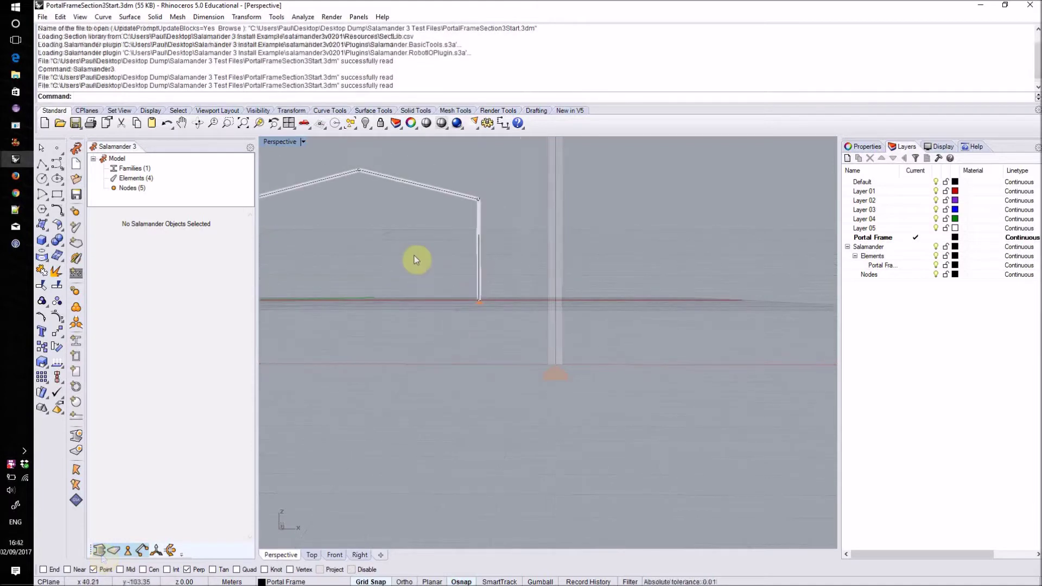
{"action": "right_click_drag", "start_coordinate": [415, 258], "coordinate": [533, 367]}
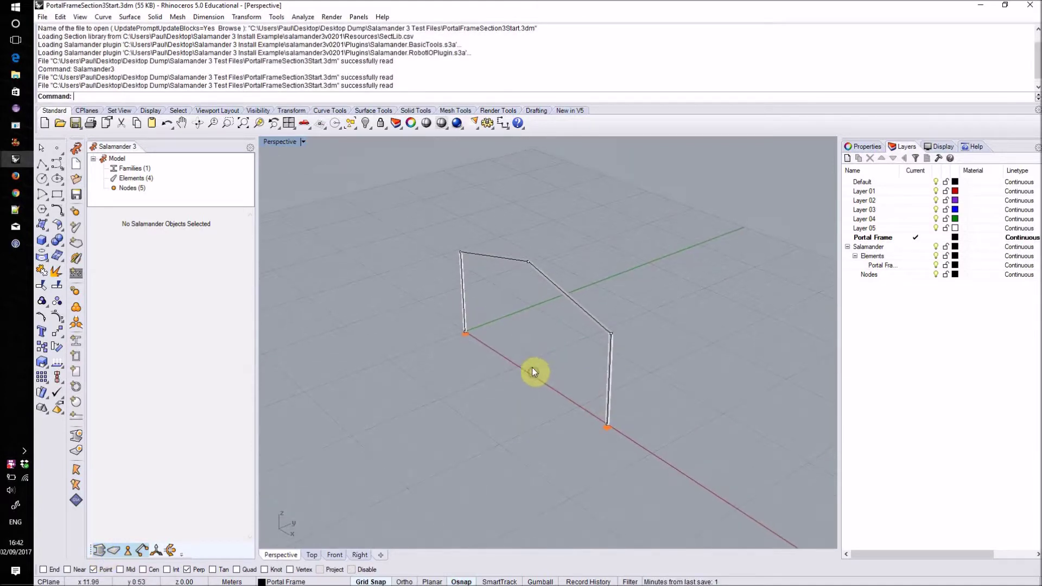
Copy the portal frame from its lower-right base node to a parallel position further along the shed
{"action": "left_click_drag", "start_coordinate": [423, 236], "coordinate": [679, 435]}
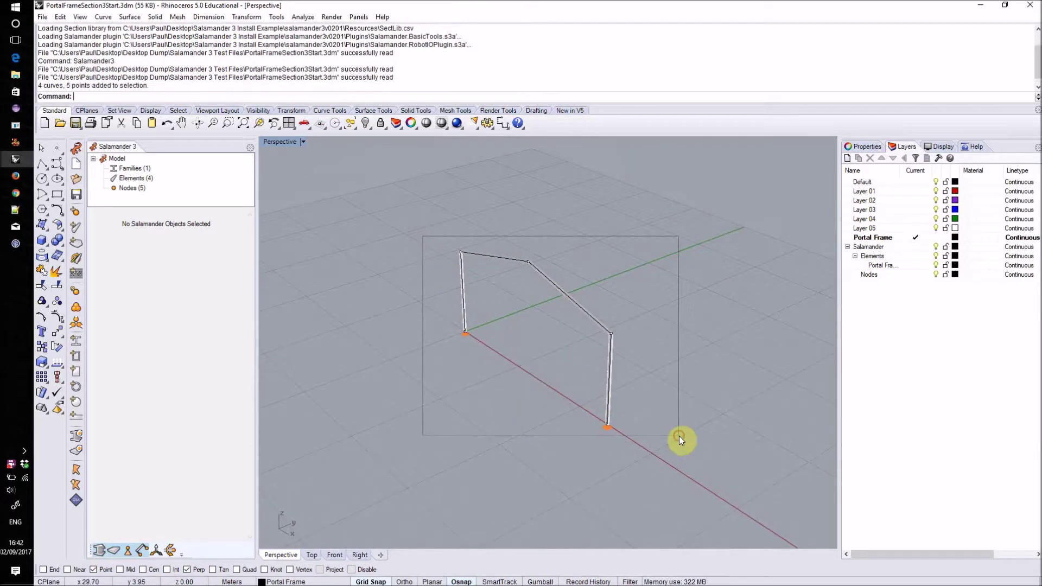
{"action": "type", "text": "Copy"}
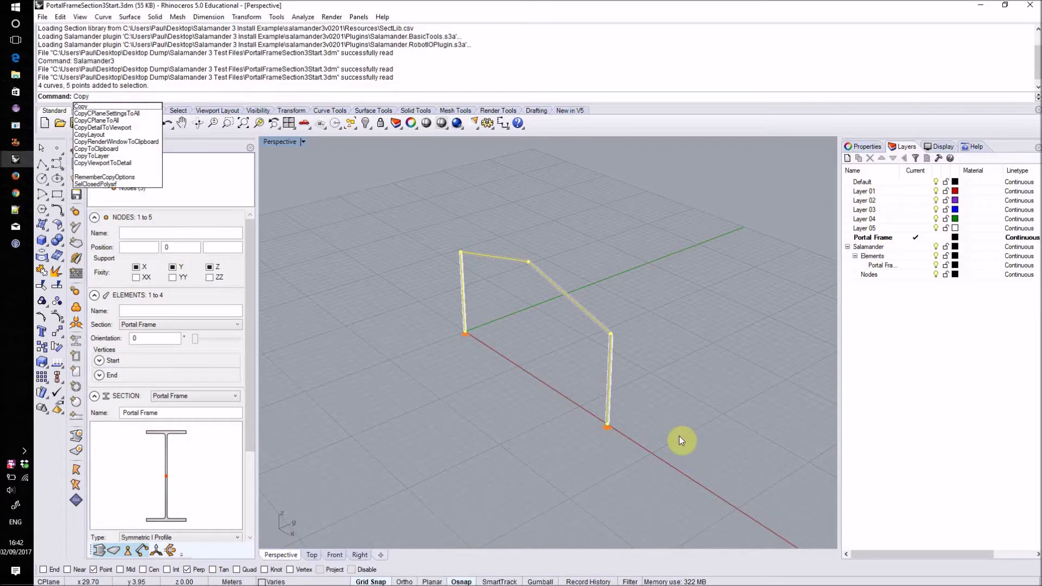
{"action": "key", "text": "Return"}
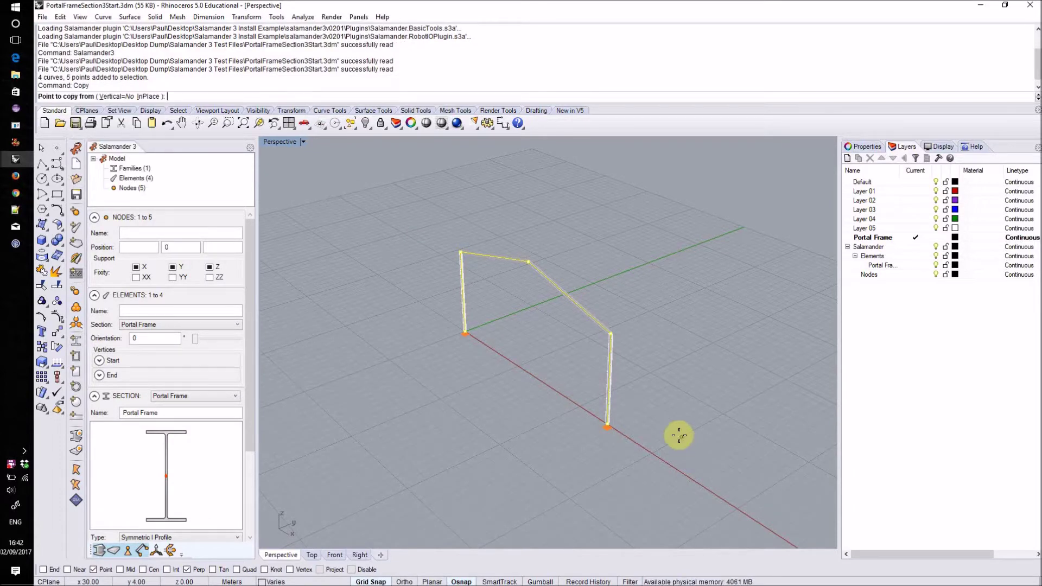
{"action": "left_click", "coordinate": [607, 427]}
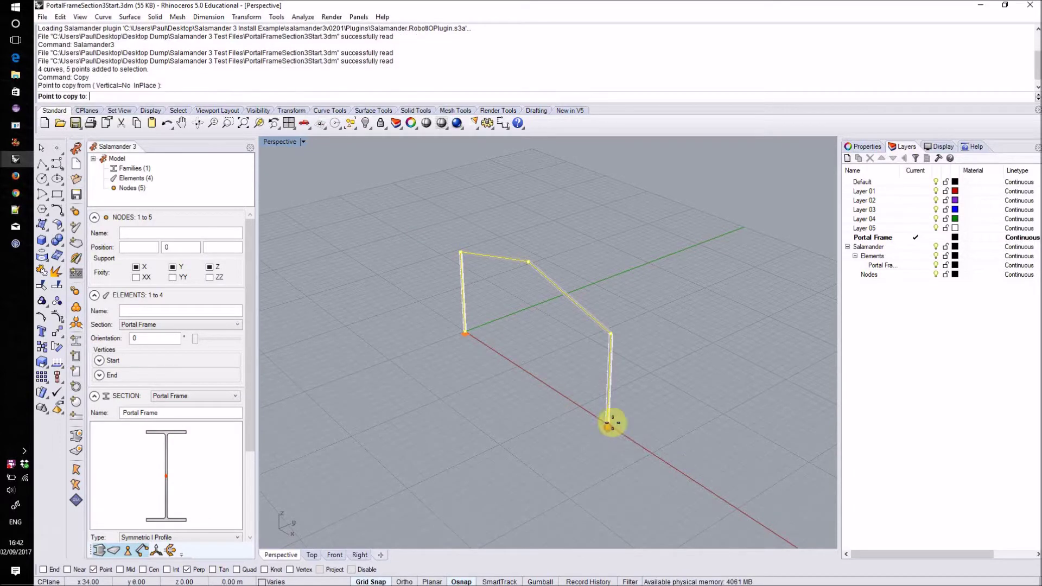
{"action": "left_click", "coordinate": [664, 397]}
{"action": "key", "text": "Return"}
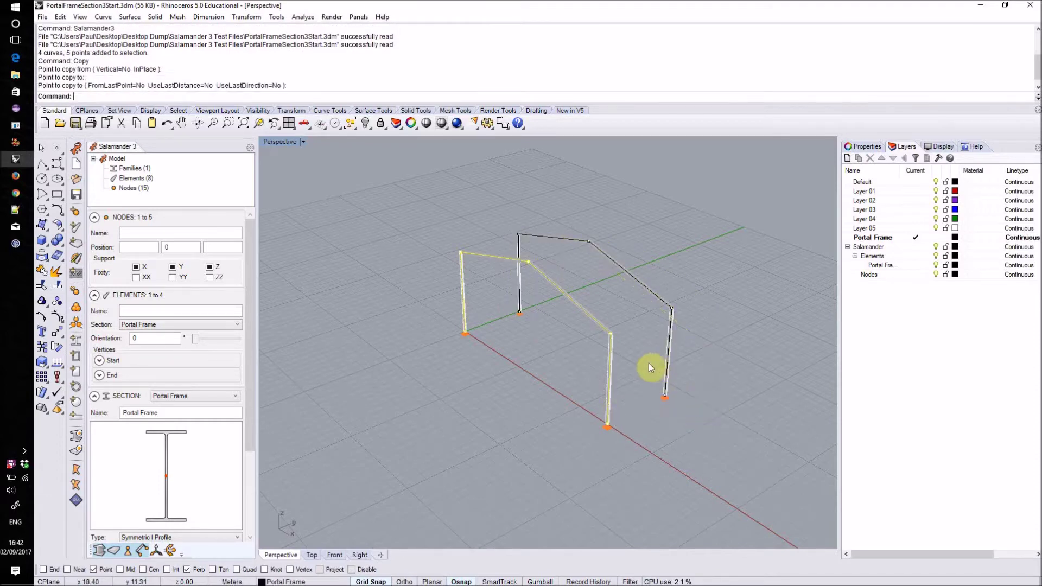
{"action": "left_click", "coordinate": [650, 359]}
{"action": "right_click_drag", "start_coordinate": [581, 384], "coordinate": [526, 327]}
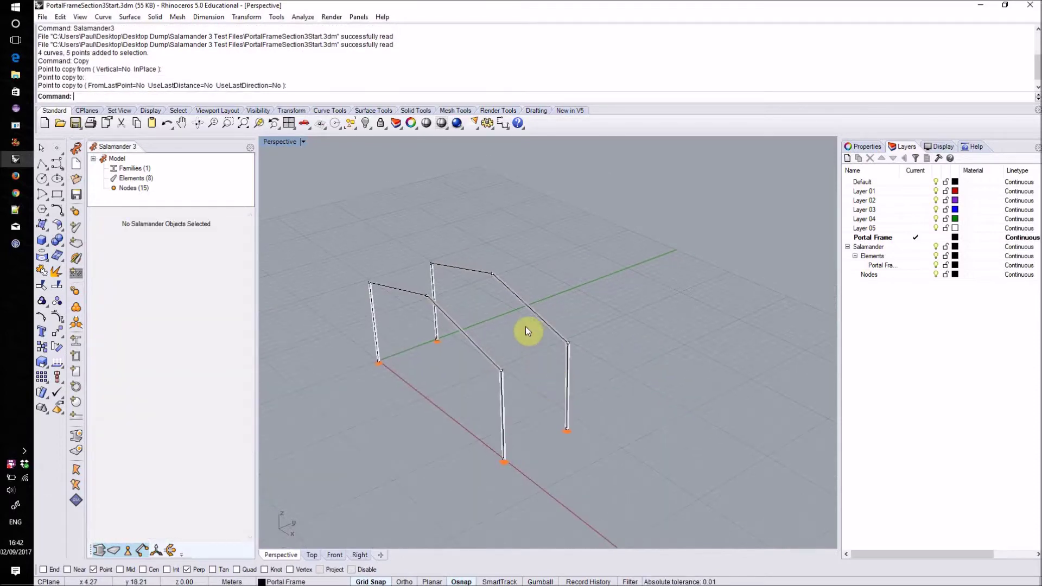
{"action": "left_click", "coordinate": [530, 310]}
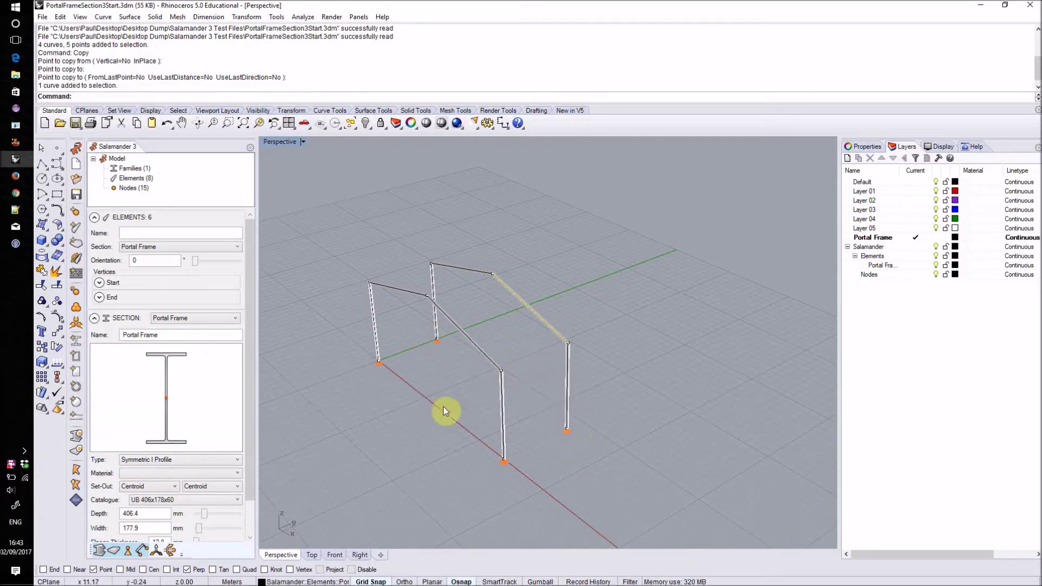
Centre both frames in the Perspective view and make Layer 05 the current layer
{"action": "left_click", "coordinate": [519, 344]}
{"action": "right_click_drag", "start_coordinate": [505, 335], "coordinate": [563, 338], "text": "shift"}
{"action": "scroll", "coordinate": [562, 337], "scroll_direction": "up", "scroll_amount": 3}
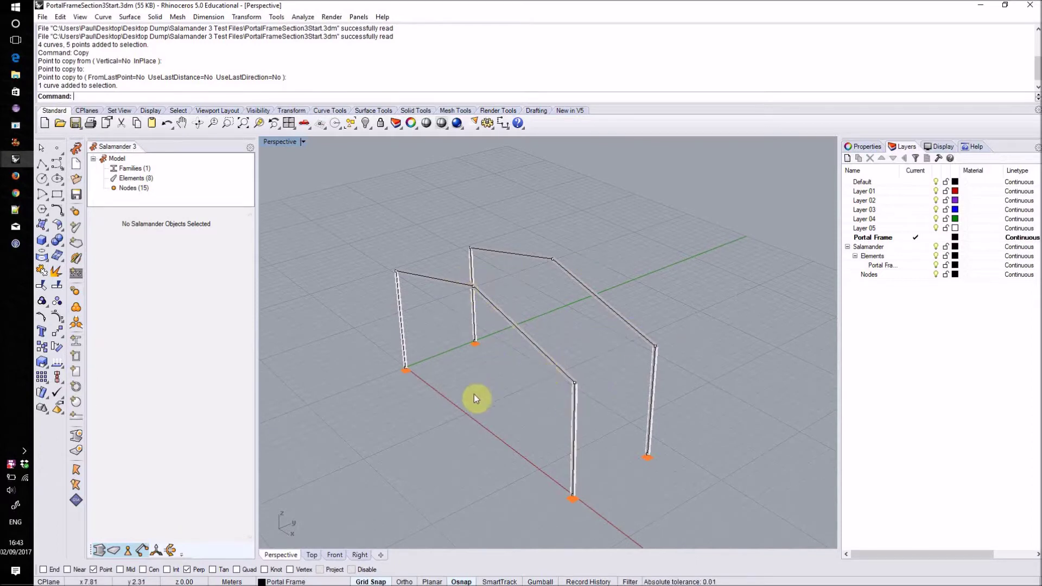
{"action": "left_click", "coordinate": [917, 228]}
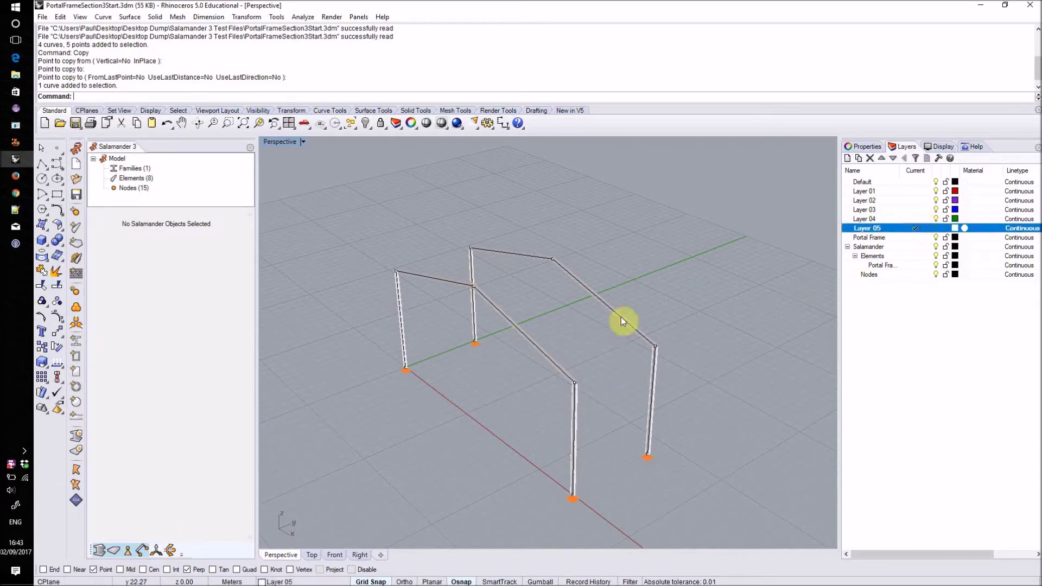
Divide the front frame's two rafters into 3 equal segments each with Divide
{"action": "left_click", "coordinate": [517, 332]}
{"action": "left_click", "coordinate": [430, 277], "text": "shift"}
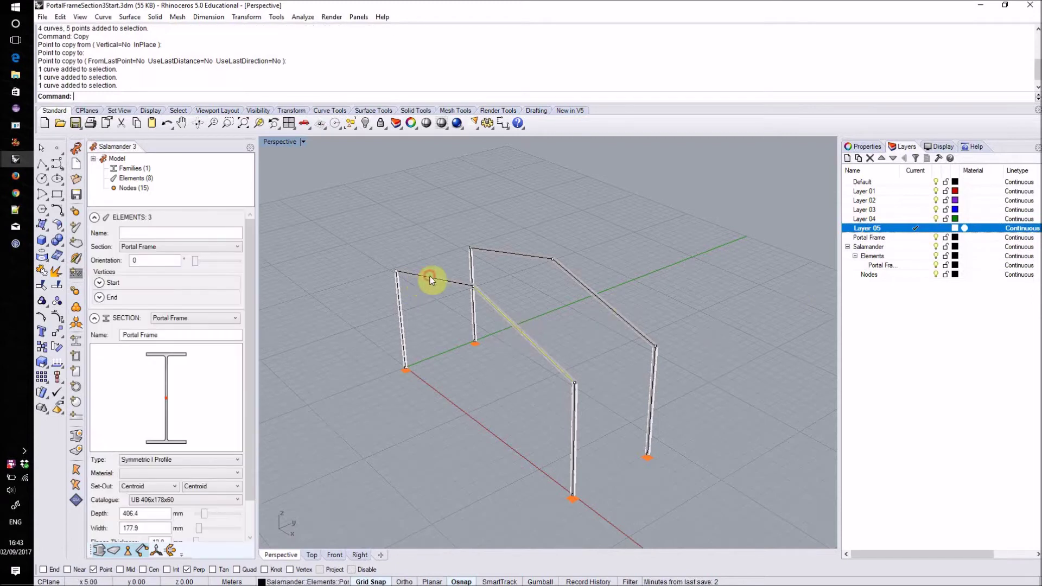
{"action": "type", "text": "Divide"}
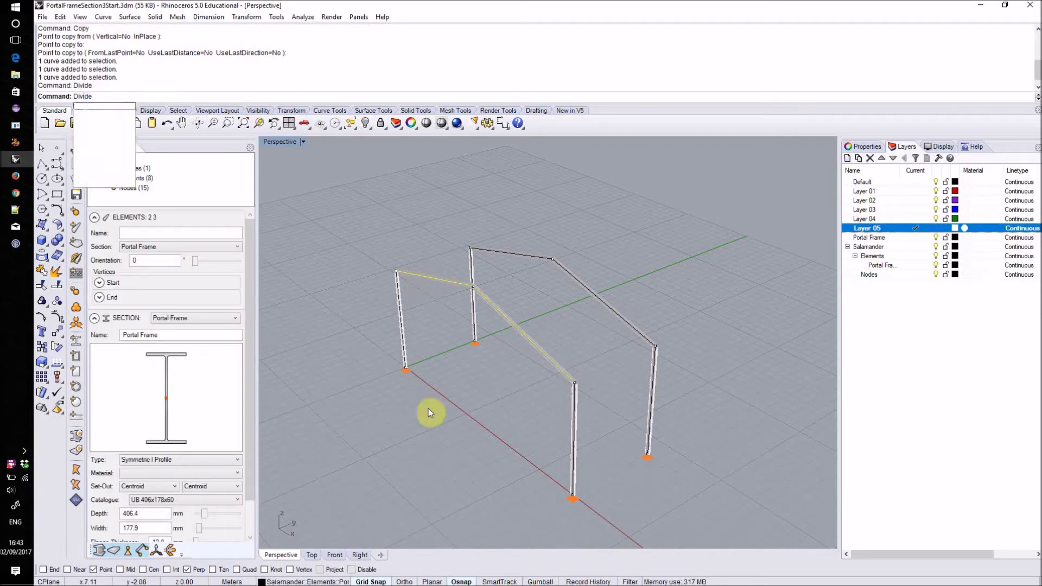
{"action": "key", "text": "Return"}
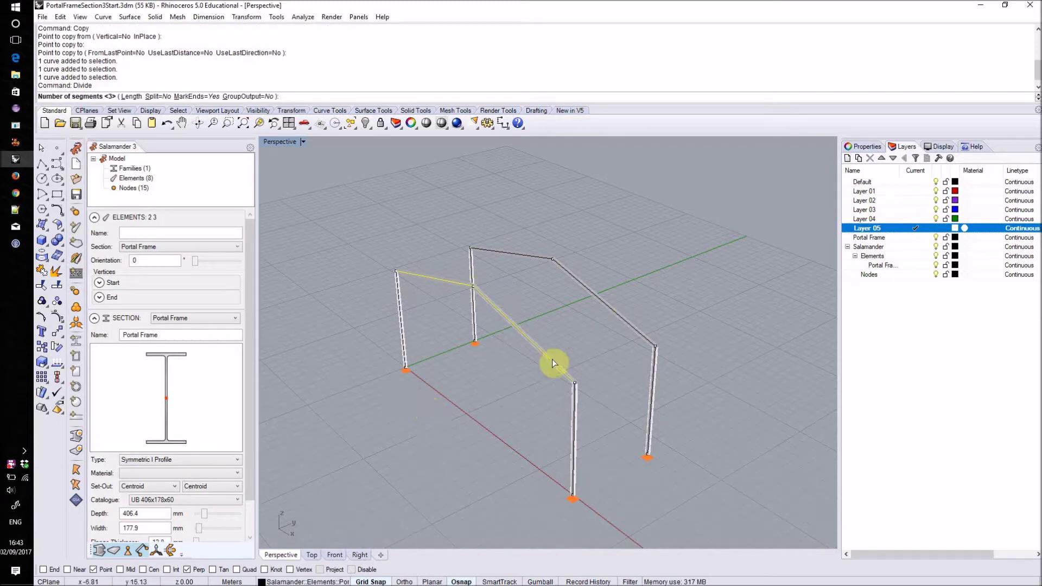
{"action": "key", "text": "Return"}
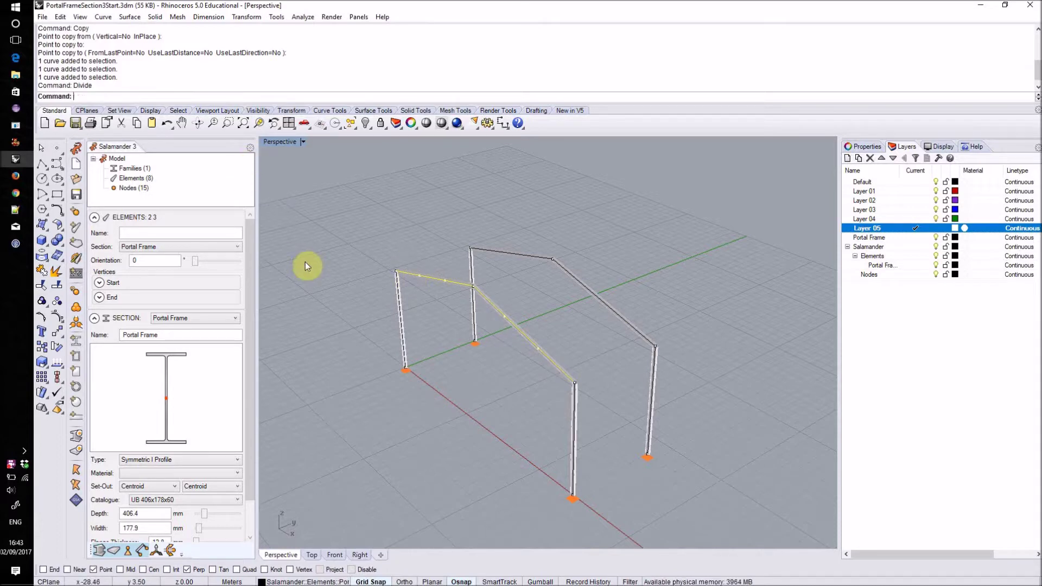
{"action": "left_click", "coordinate": [395, 234]}
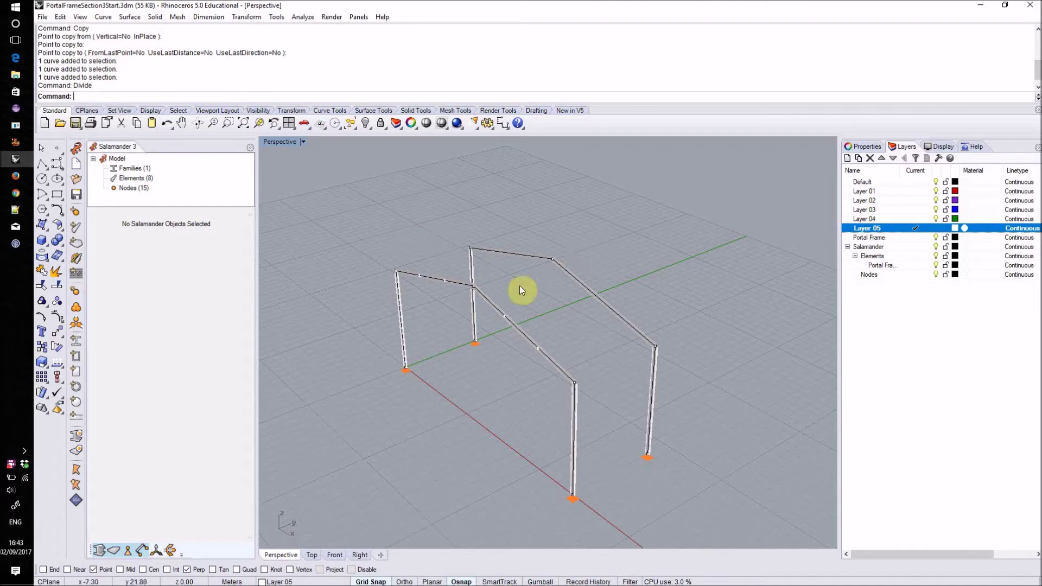
Draw a ridge element from the front frame's apex to the rear frame's apex and select it
{"action": "left_click", "coordinate": [76, 231]}
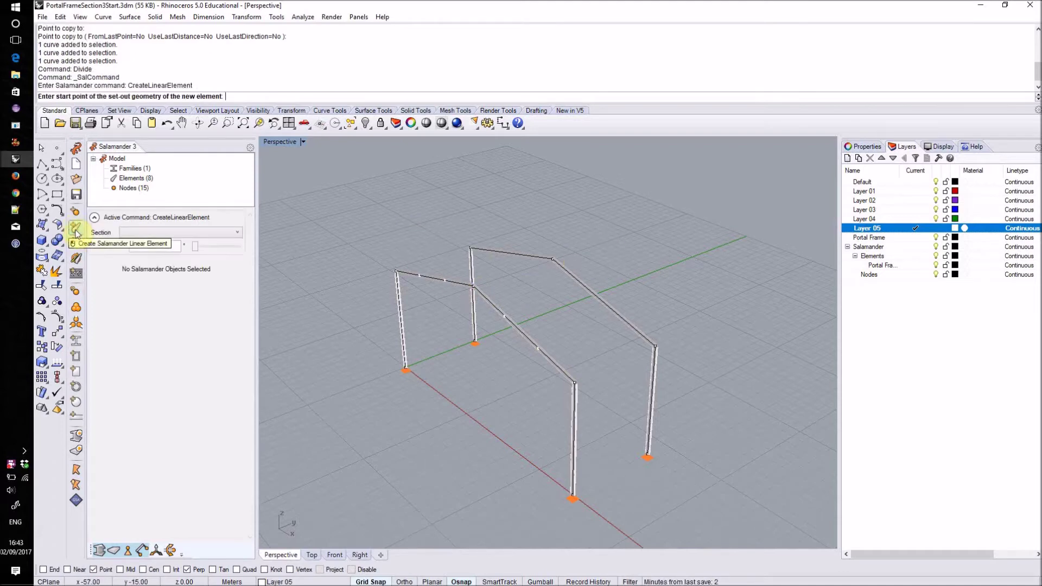
{"action": "left_click", "coordinate": [476, 285]}
{"action": "left_click", "coordinate": [553, 259]}
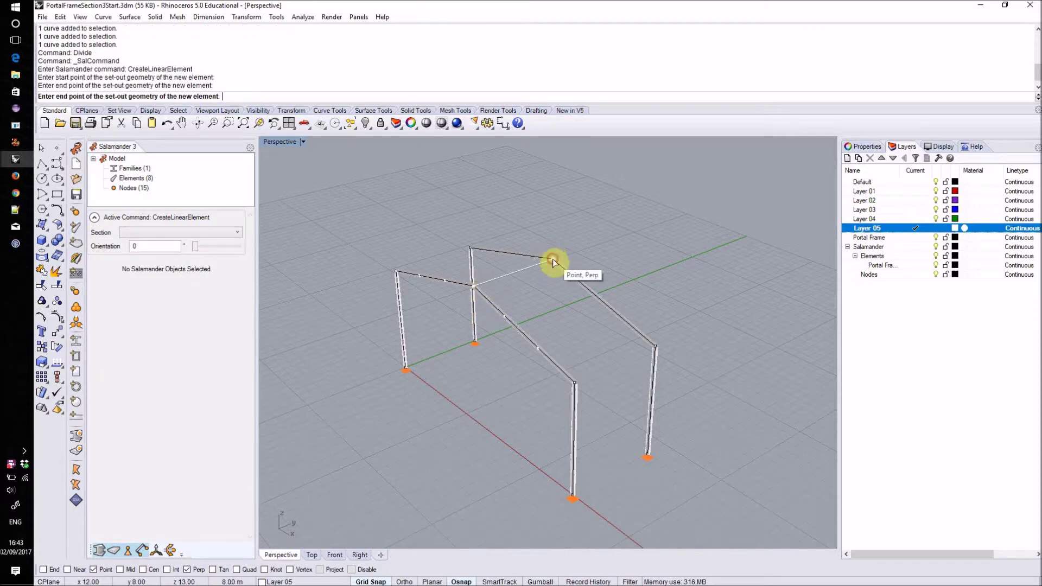
{"action": "mouse_move", "coordinate": [540, 306]}
{"action": "right_mouse_down"}
{"action": "mouse_move", "coordinate": [566, 310]}
{"action": "mouse_move", "coordinate": [555, 309]}
{"action": "right_mouse_up"}
{"action": "left_click", "coordinate": [505, 279]}
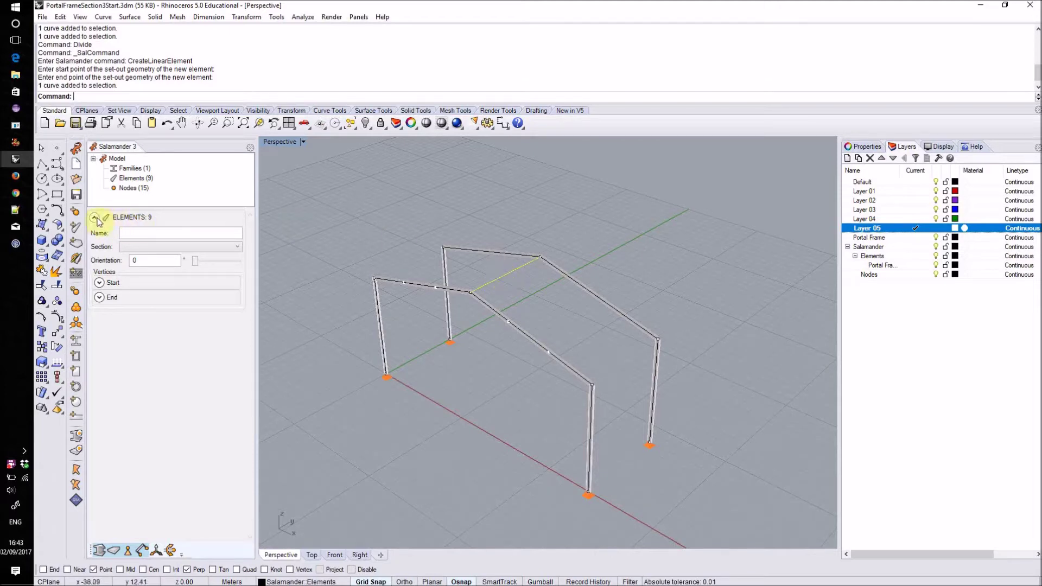
{"action": "left_click", "coordinate": [184, 248]}
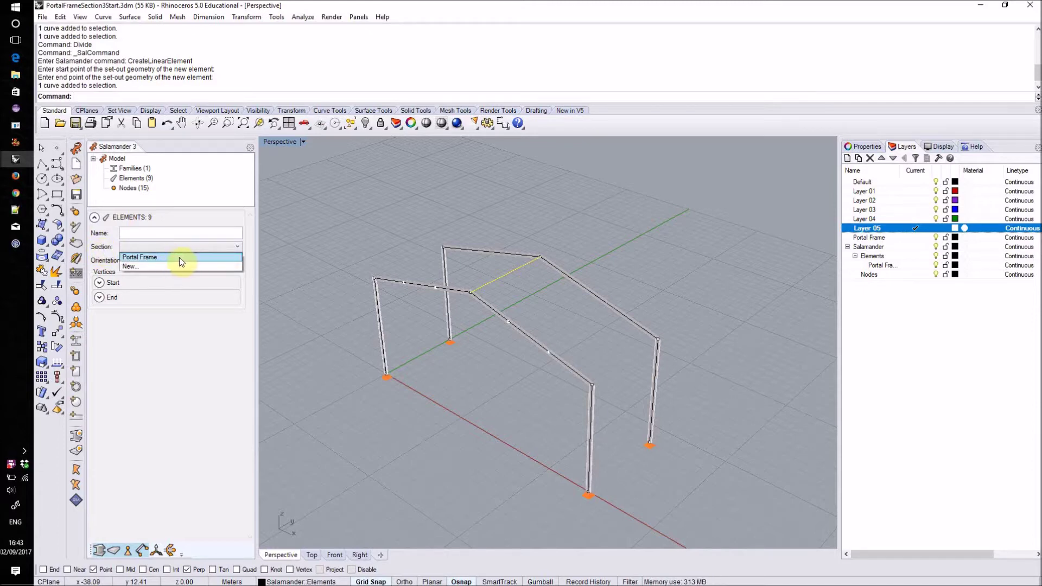
Give the ridge element a new 'Purlins' section: Symmetric I Profile, UB 254x146x43
{"action": "left_click", "coordinate": [137, 266]}
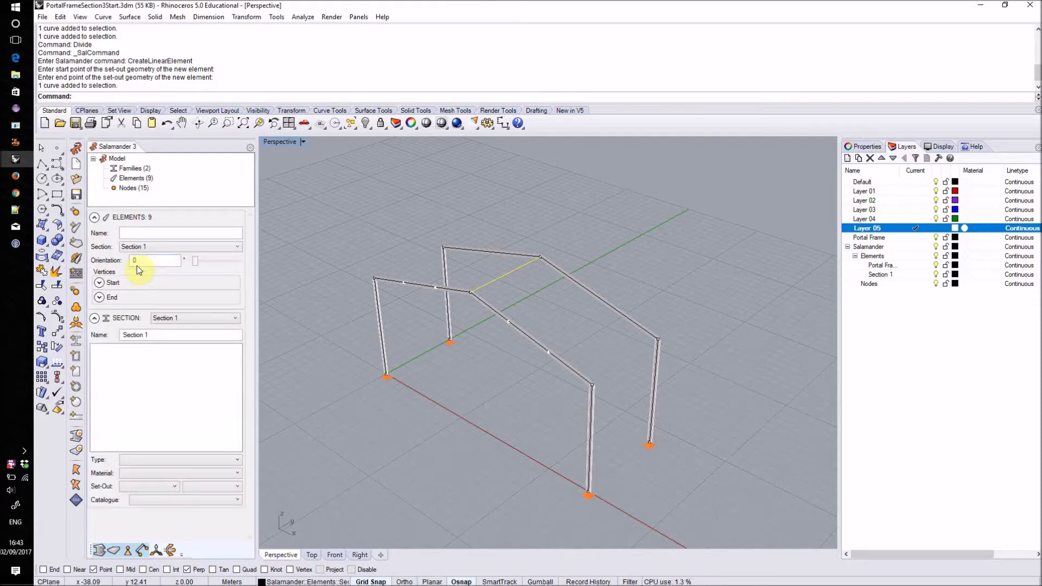
{"action": "left_click_drag", "start_coordinate": [156, 335], "coordinate": [95, 337]}
{"action": "type", "text": "P"}
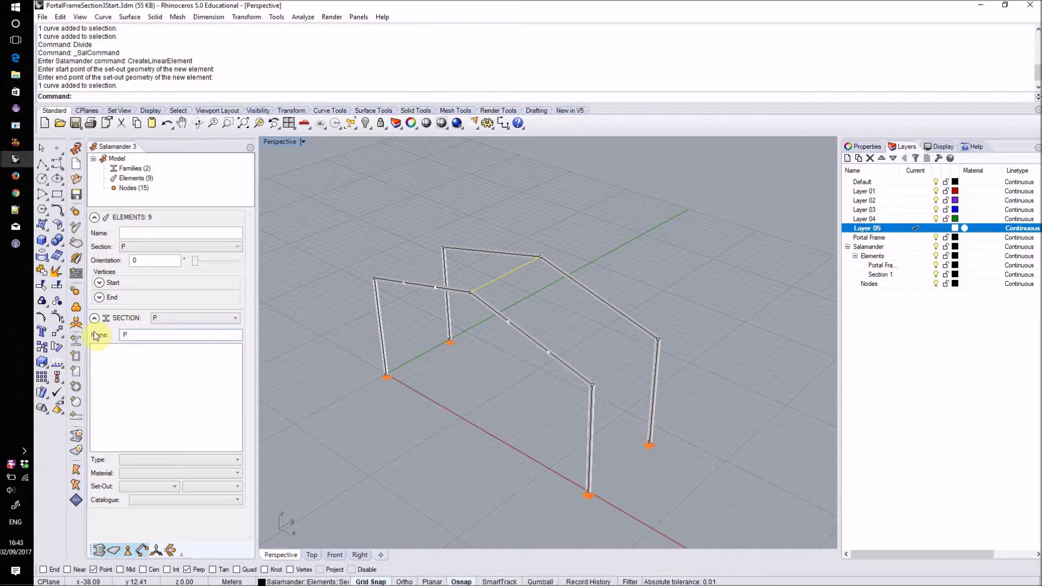
{"action": "type", "text": "urlins"}
{"action": "left_click", "coordinate": [164, 460]}
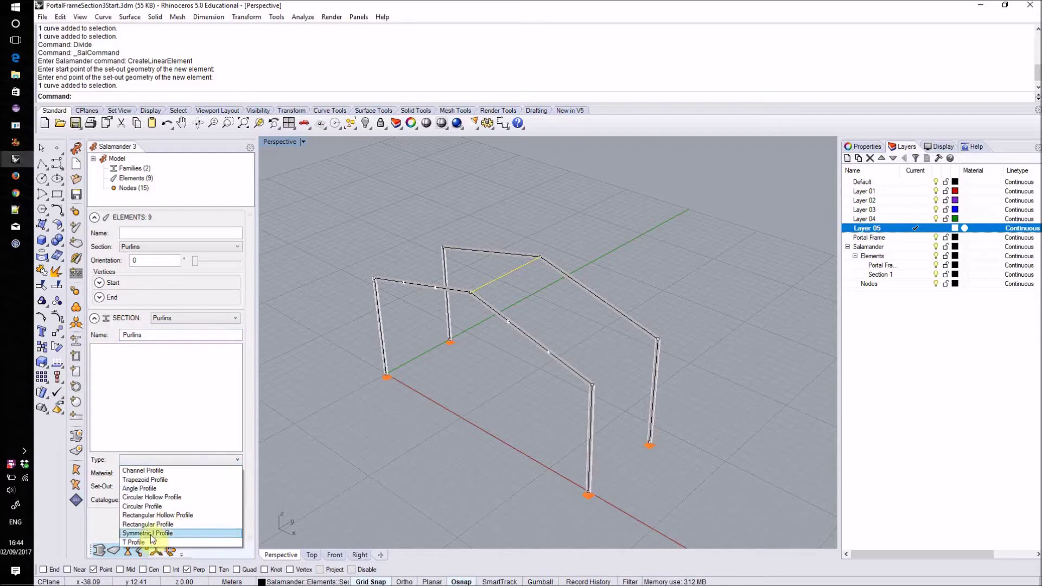
{"action": "left_click", "coordinate": [179, 525]}
{"action": "left_click", "coordinate": [181, 501]}
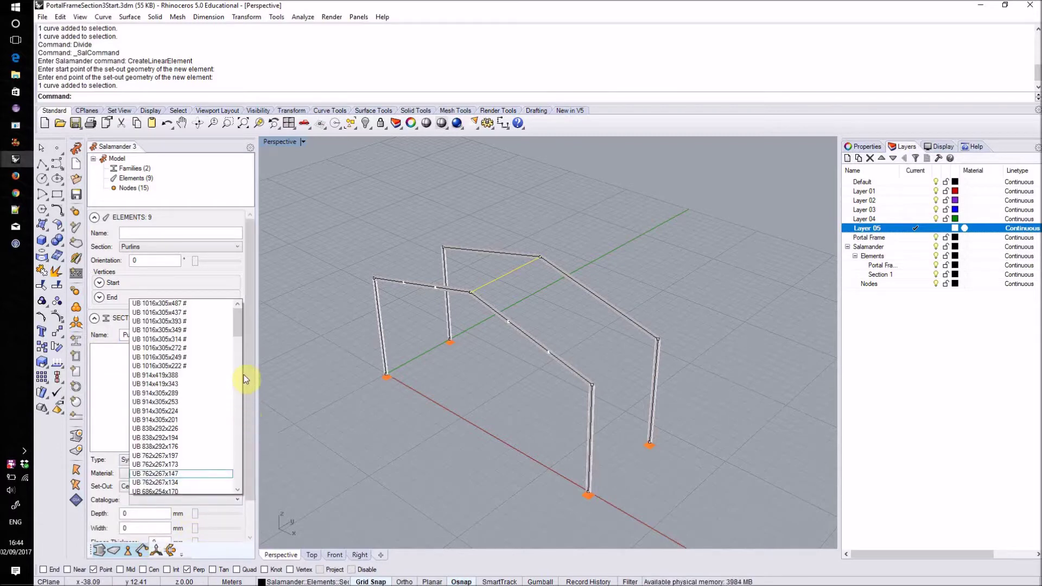
{"action": "left_click_drag", "start_coordinate": [239, 422], "coordinate": [238, 436]}
{"action": "left_click", "coordinate": [184, 374]}
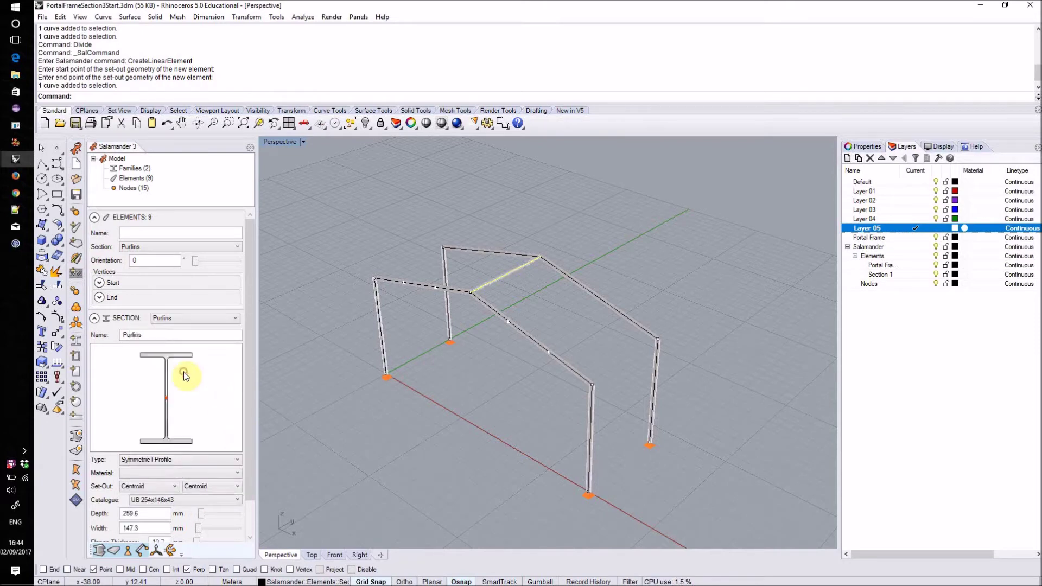
{"action": "left_click", "coordinate": [450, 386]}
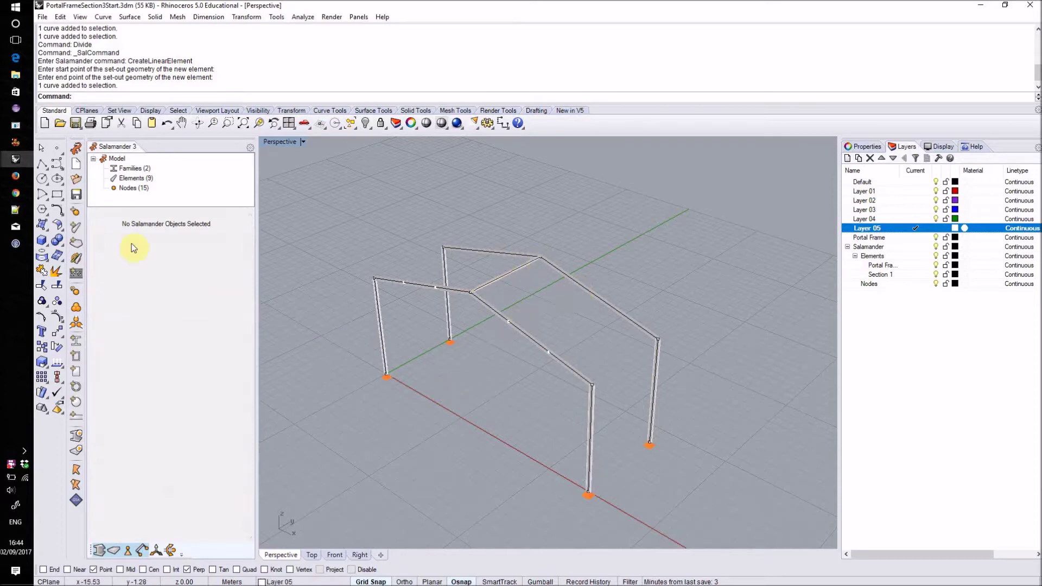
Draw two Purlins-section elements from the front rafter division points to the rear rafter
{"action": "left_click", "coordinate": [76, 228]}
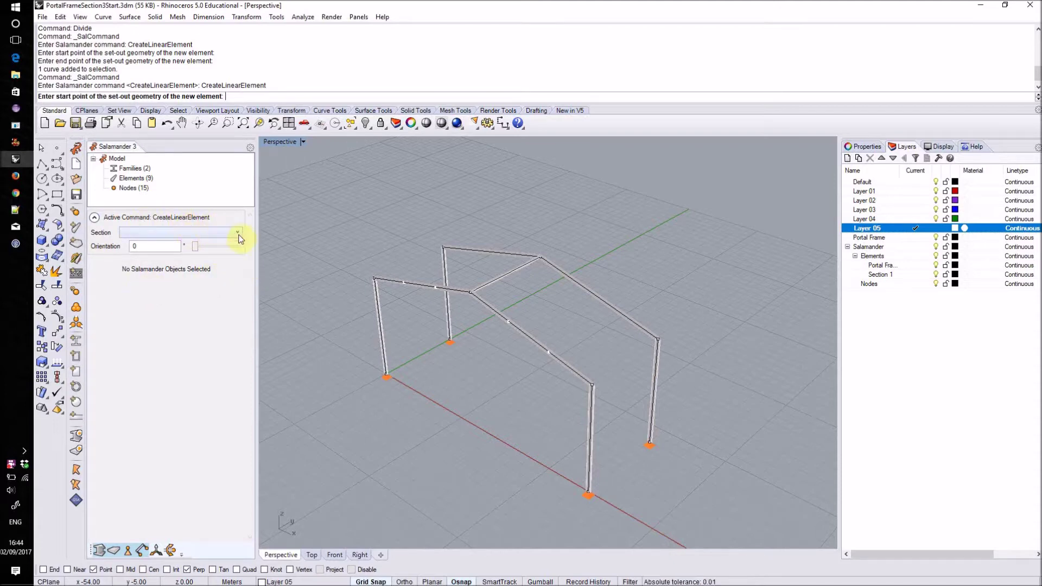
{"action": "left_click", "coordinate": [196, 234]}
{"action": "left_click", "coordinate": [162, 253]}
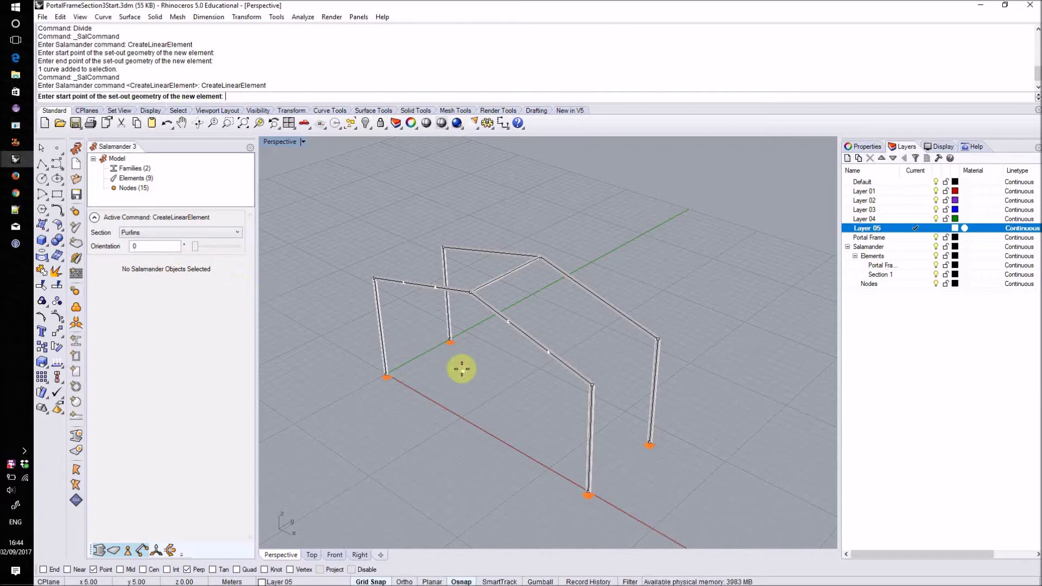
{"action": "left_click", "coordinate": [508, 322]}
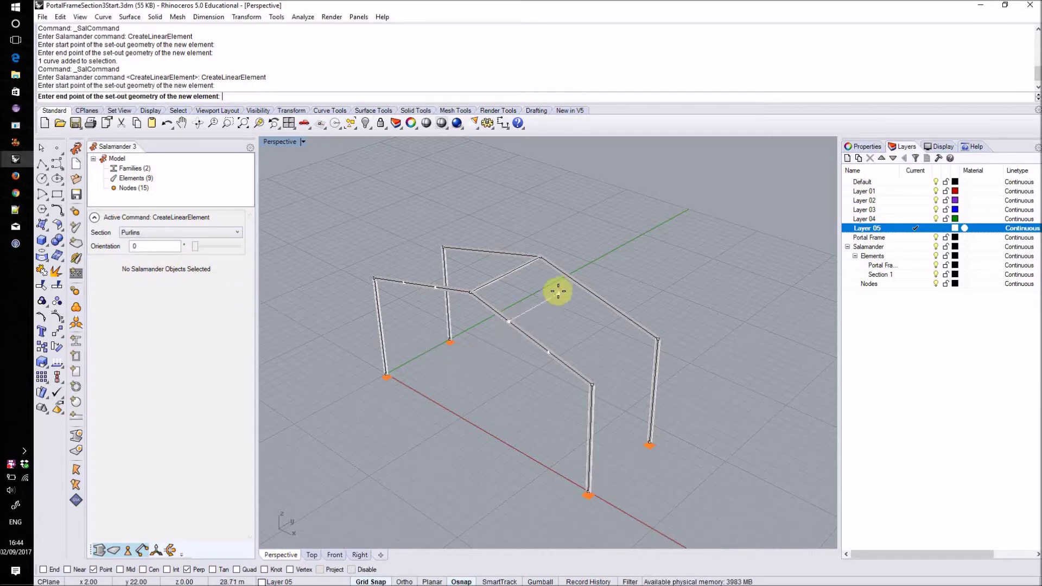
{"action": "left_click", "coordinate": [577, 283]}
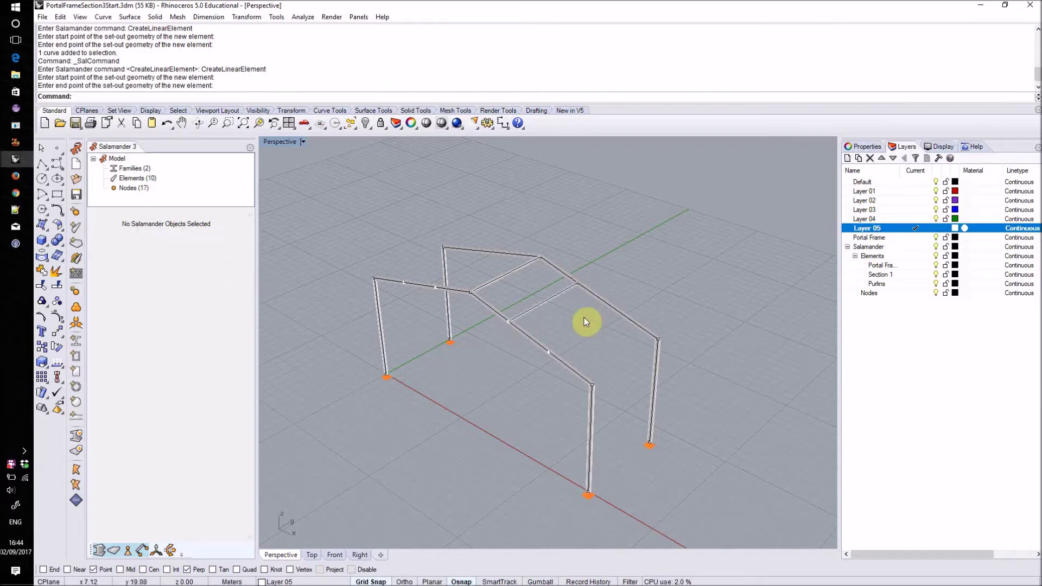
{"action": "key", "text": "Return"}
{"action": "left_click", "coordinate": [552, 352]}
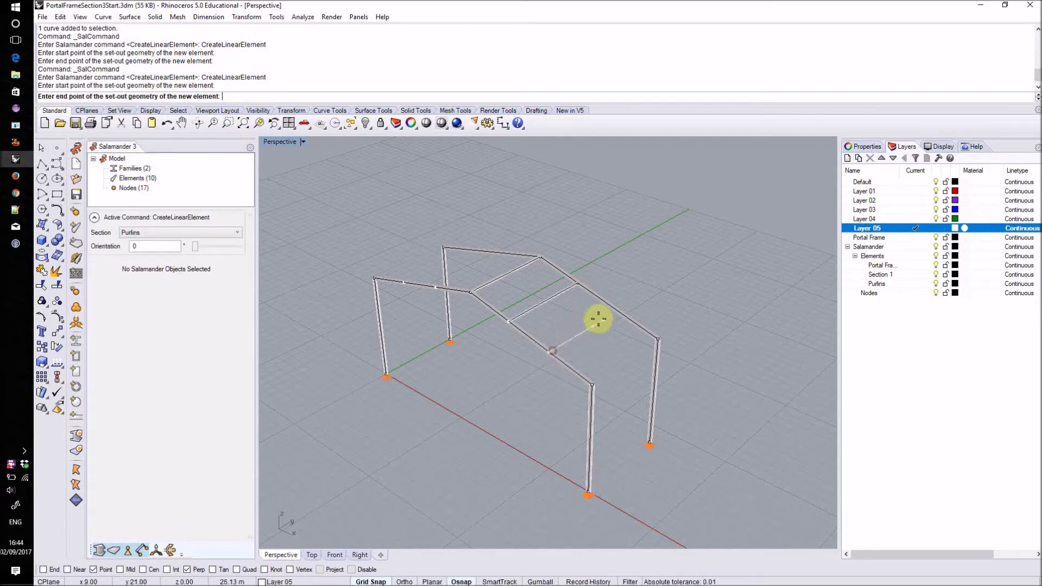
{"action": "left_click", "coordinate": [619, 308]}
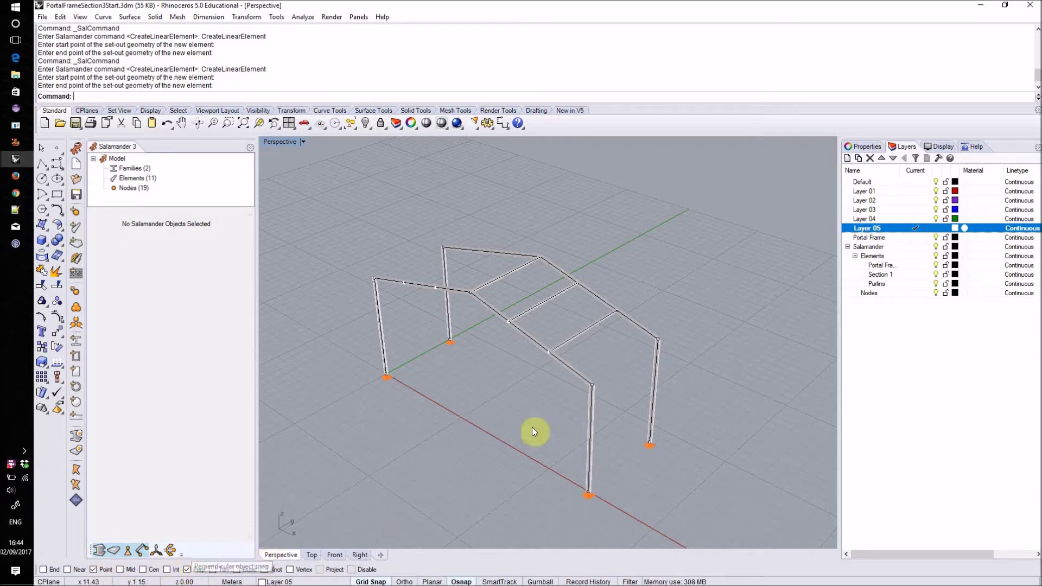
Draw the remaining purlins between the rafters and column tops of both frames
{"action": "right_click", "coordinate": [600, 382]}
{"action": "left_click", "coordinate": [593, 384]}
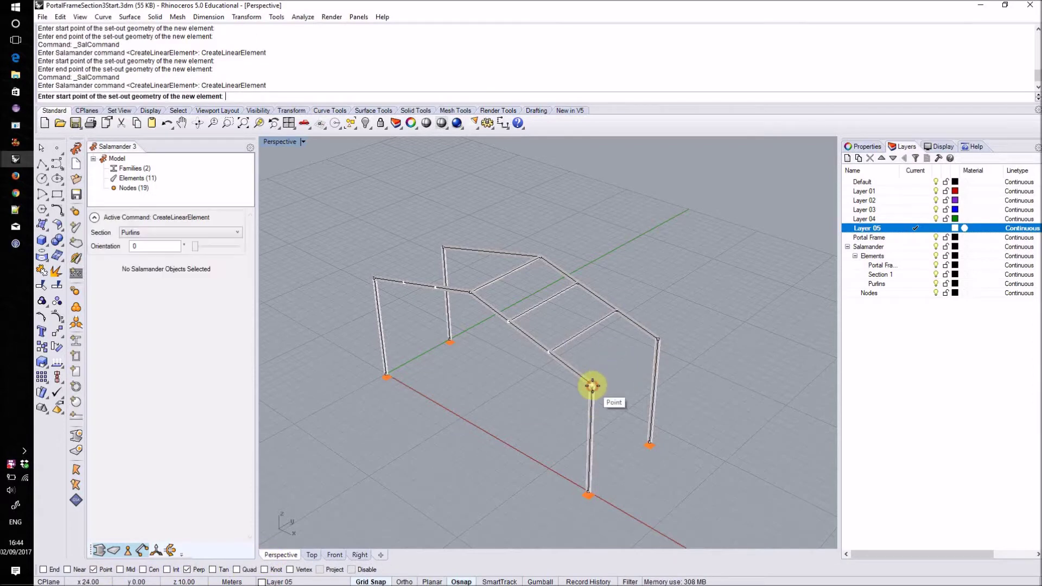
{"action": "left_click", "coordinate": [658, 342]}
{"action": "right_click", "coordinate": [450, 302]}
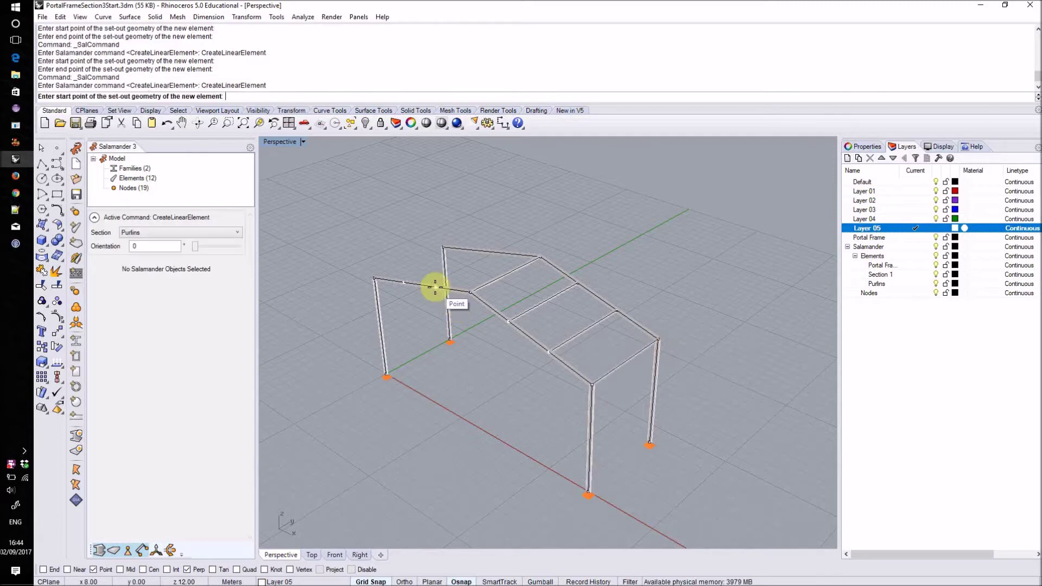
{"action": "left_click", "coordinate": [444, 284]}
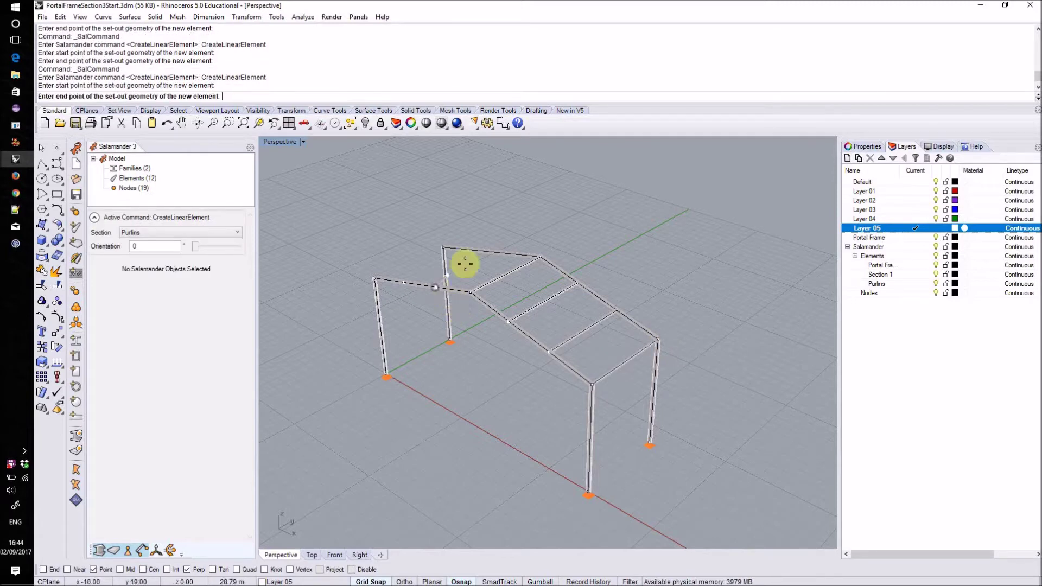
{"action": "left_click", "coordinate": [505, 255]}
{"action": "right_click", "coordinate": [402, 270]}
{"action": "left_click", "coordinate": [405, 282]}
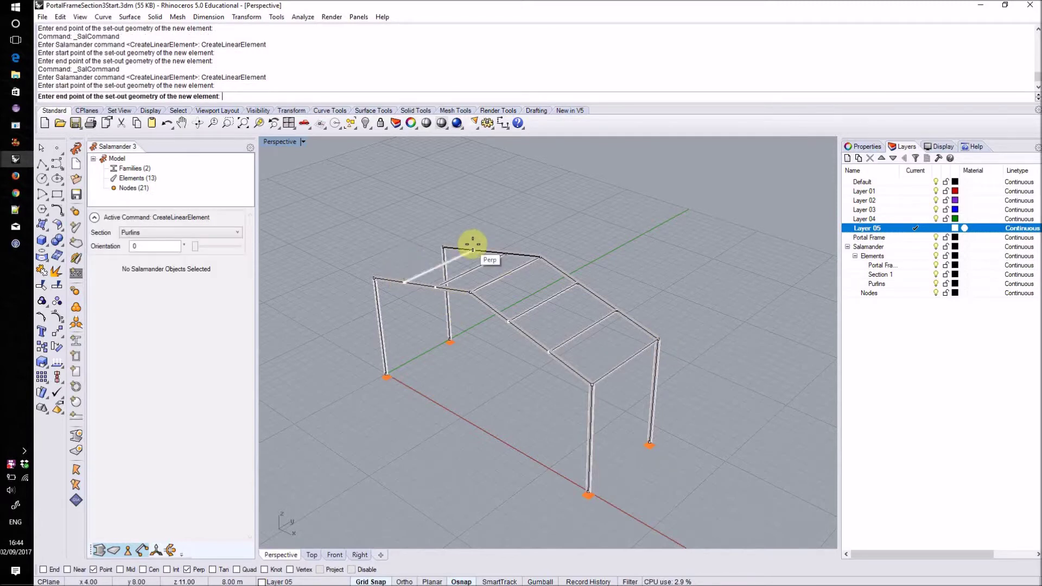
{"action": "left_click", "coordinate": [473, 244]}
{"action": "right_click", "coordinate": [390, 255]}
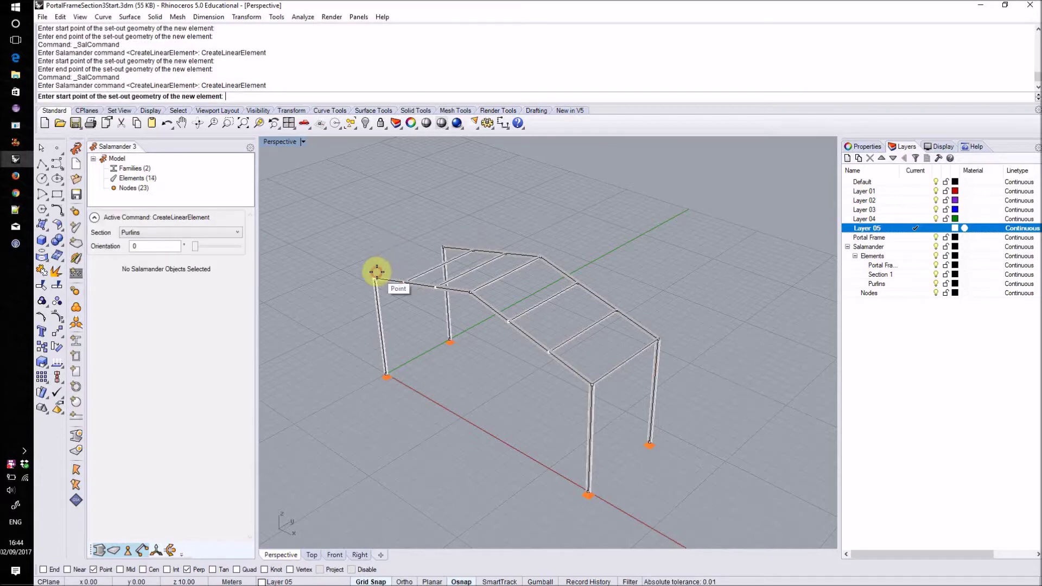
{"action": "left_click", "coordinate": [377, 272]}
{"action": "left_click", "coordinate": [443, 248]}
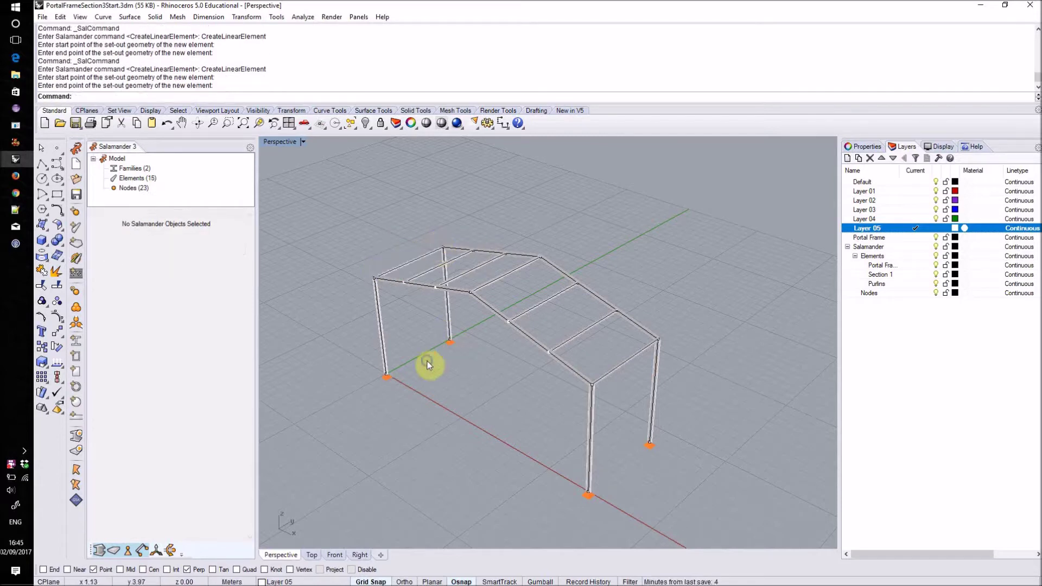
{"action": "mouse_move", "coordinate": [429, 364]}
{"action": "right_mouse_down"}
{"action": "mouse_move", "coordinate": [480, 402]}
{"action": "mouse_move", "coordinate": [566, 401]}
{"action": "mouse_move", "coordinate": [556, 304]}
{"action": "mouse_move", "coordinate": [480, 313]}
{"action": "mouse_move", "coordinate": [414, 354]}
{"action": "mouse_move", "coordinate": [432, 356]}
{"action": "right_mouse_up"}
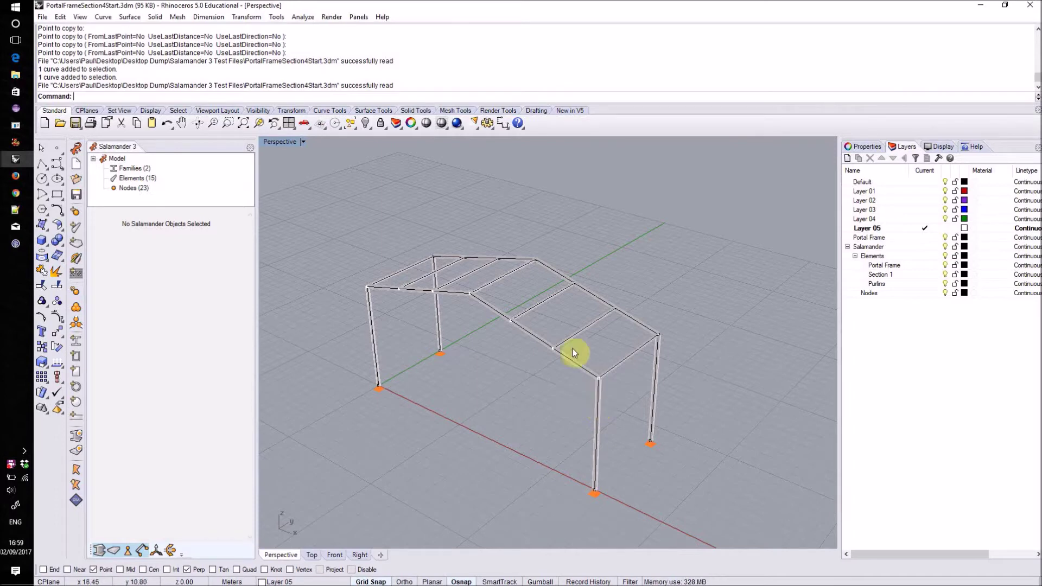
Inspect one purlin: start at Node 18 (20, 0, 11), end at Node 19 (20, 8, 11)
{"action": "left_click", "coordinate": [575, 332]}
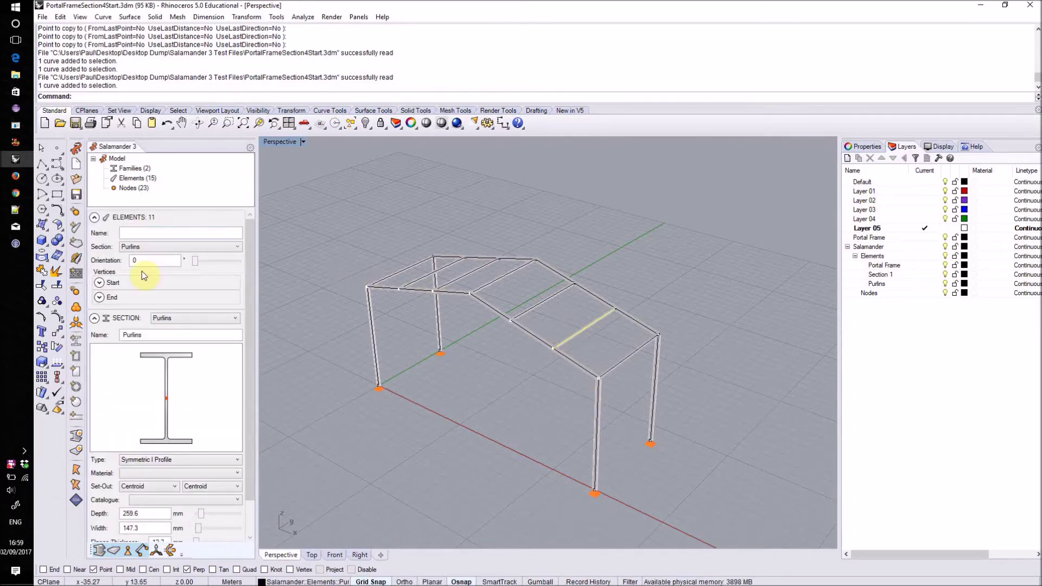
{"action": "left_click", "coordinate": [111, 283]}
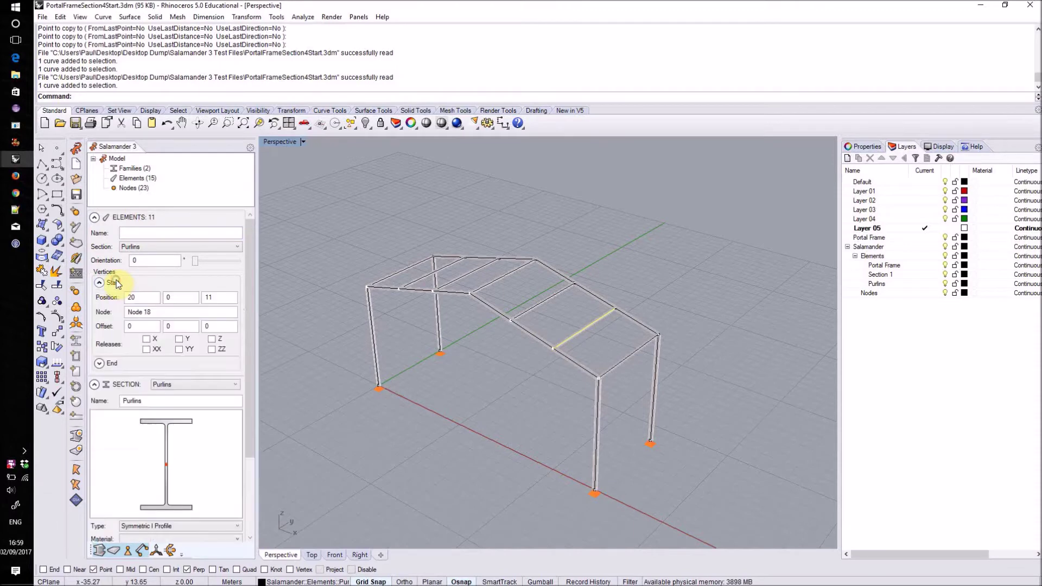
{"action": "left_click", "coordinate": [115, 365]}
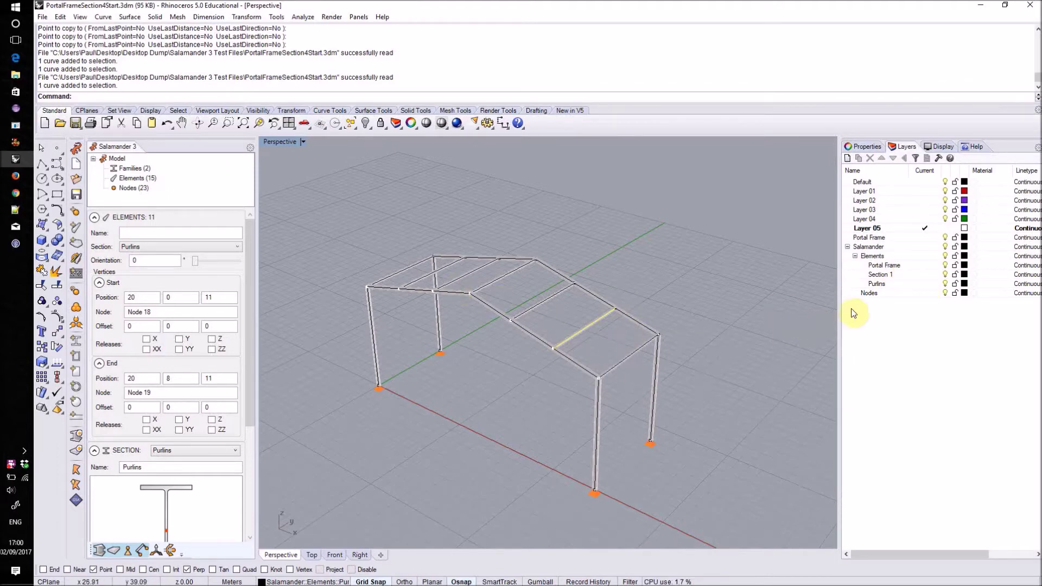
{"action": "right_click", "coordinate": [898, 286]}
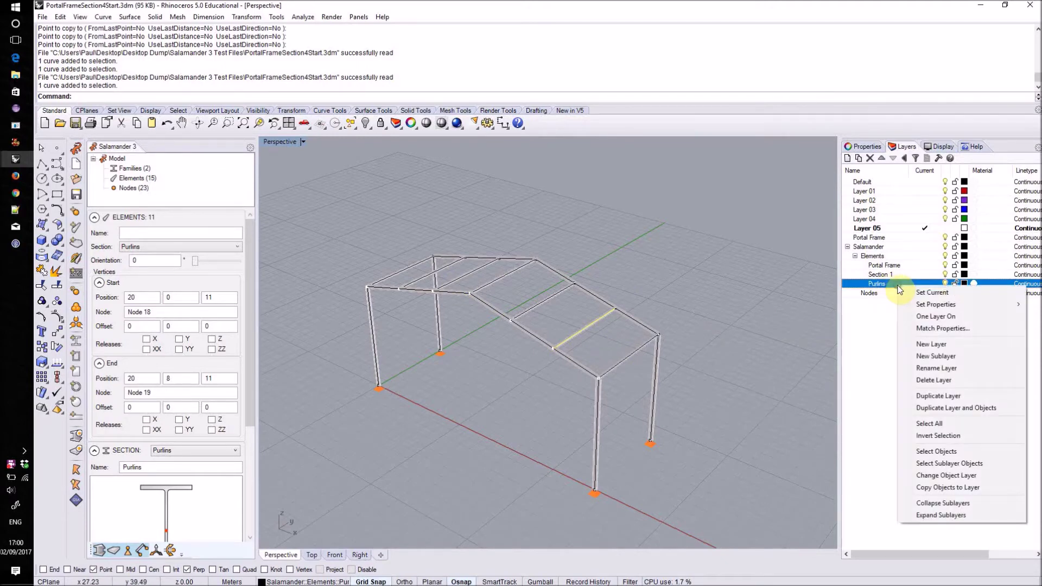
Give all Purlins-layer objects XX, YY, ZZ releases at the start and ZZ at the end
{"action": "left_click", "coordinate": [955, 462]}
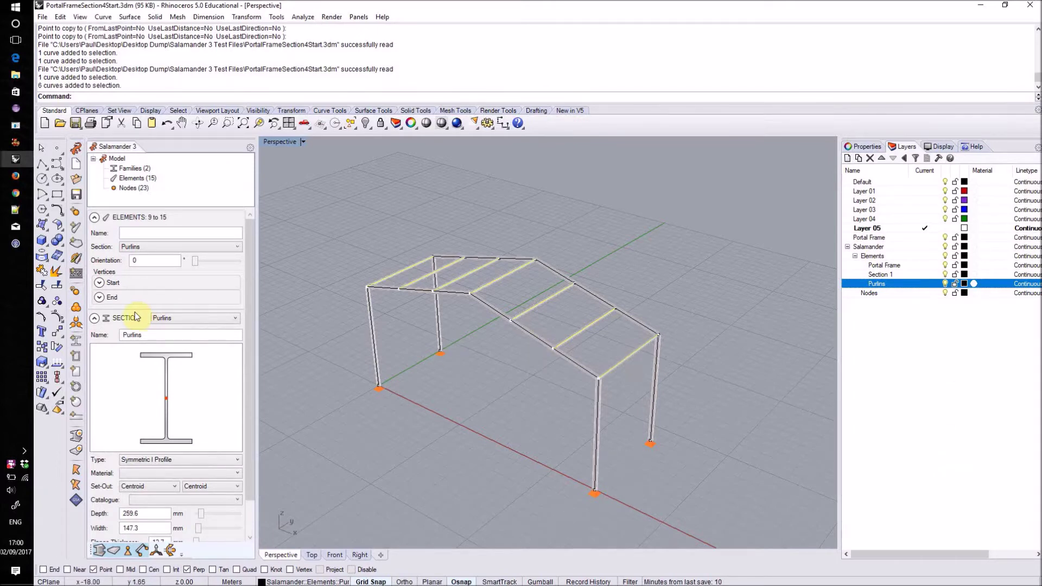
{"action": "left_click", "coordinate": [120, 286]}
{"action": "left_click", "coordinate": [110, 363]}
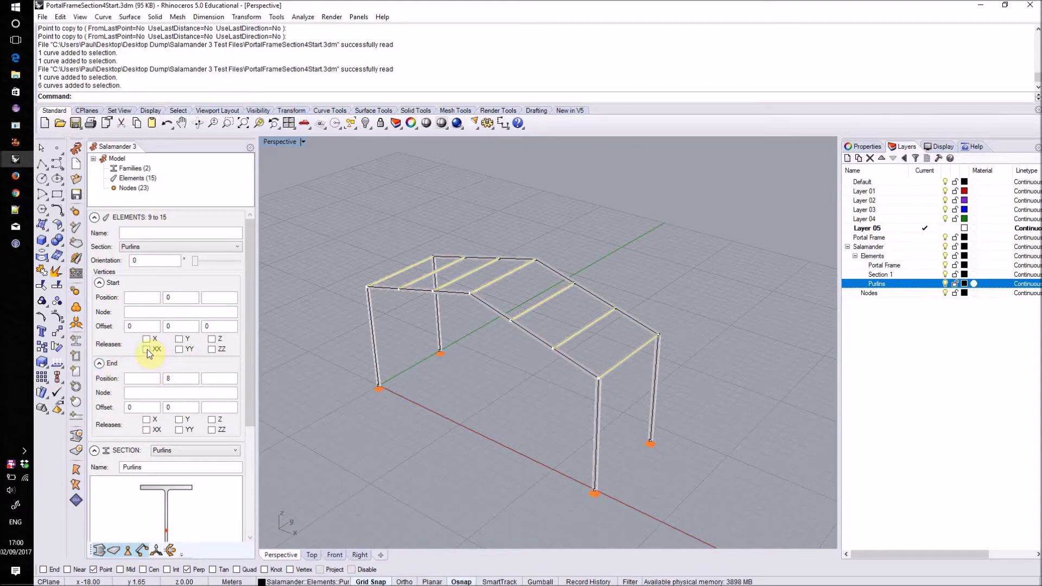
{"action": "left_click", "coordinate": [147, 349]}
{"action": "left_click", "coordinate": [179, 349]}
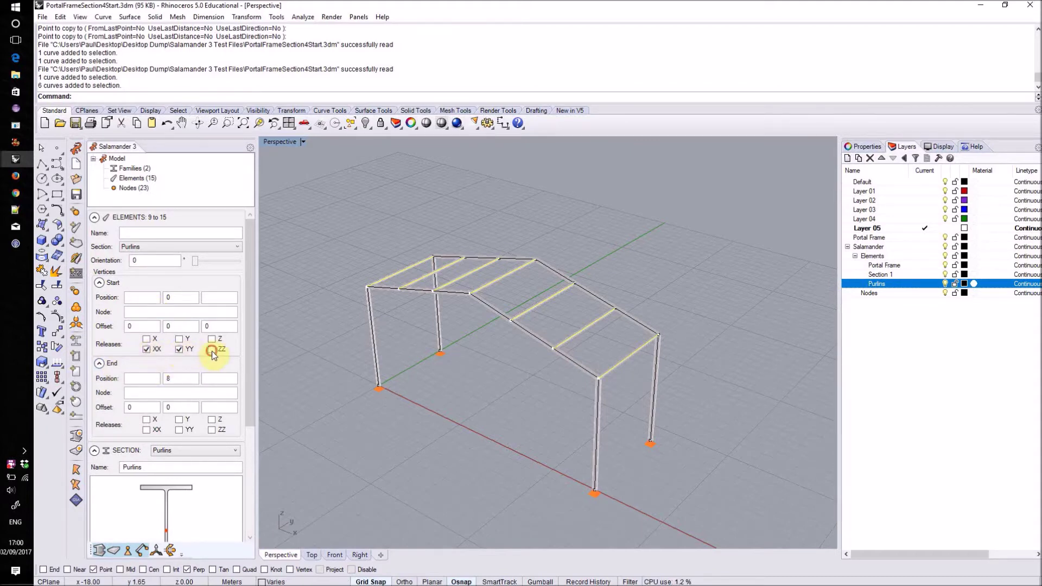
{"action": "left_click", "coordinate": [212, 350]}
{"action": "left_click", "coordinate": [213, 430]}
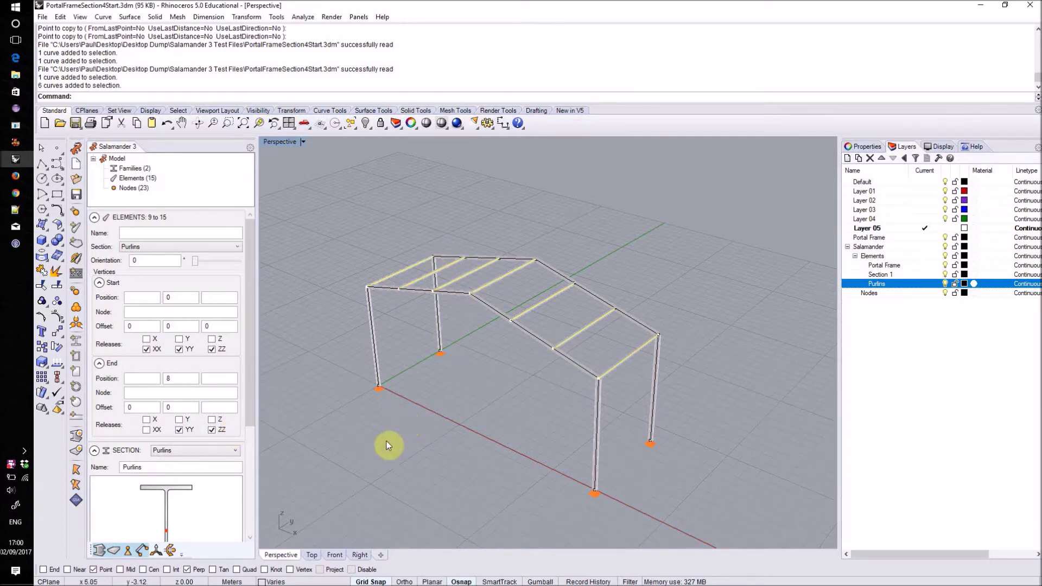
Display element end releases and view the release markers at the purlin ends
{"action": "left_click", "coordinate": [170, 553]}
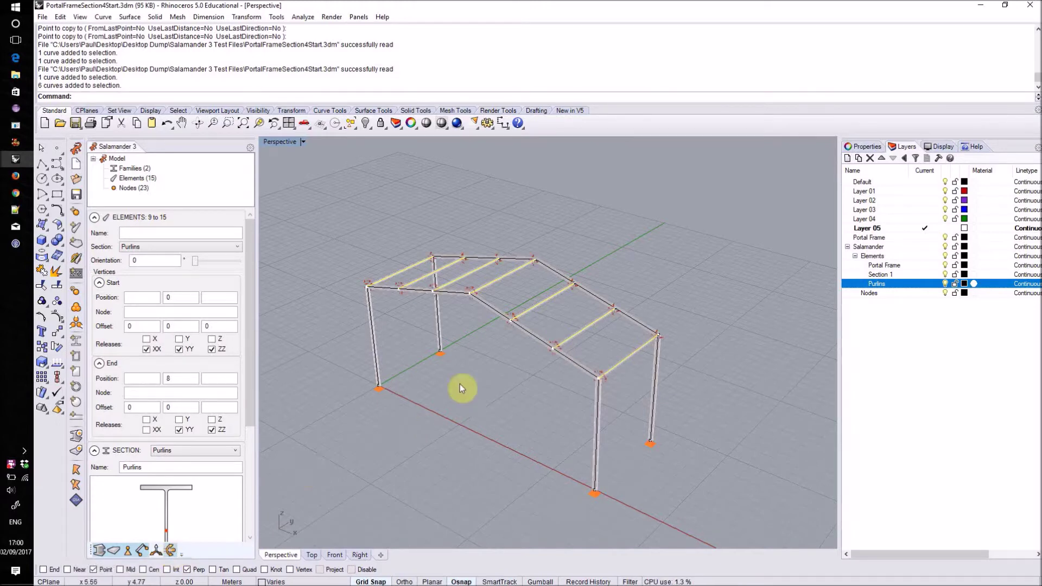
{"action": "right_click_drag", "start_coordinate": [565, 375], "coordinate": [494, 366]}
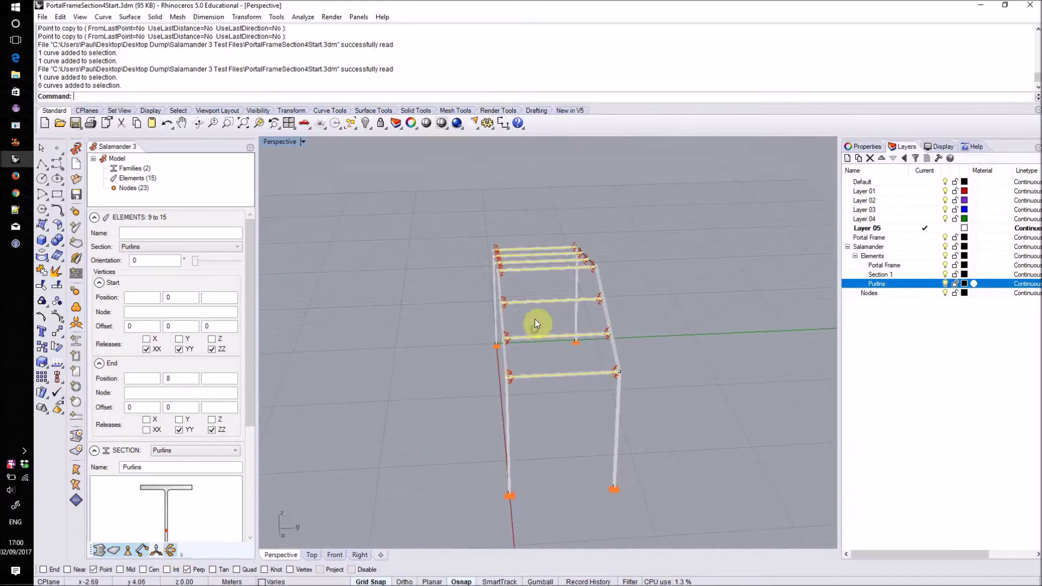
{"action": "scroll", "coordinate": [535, 324], "scroll_direction": "up", "scroll_amount": 10}
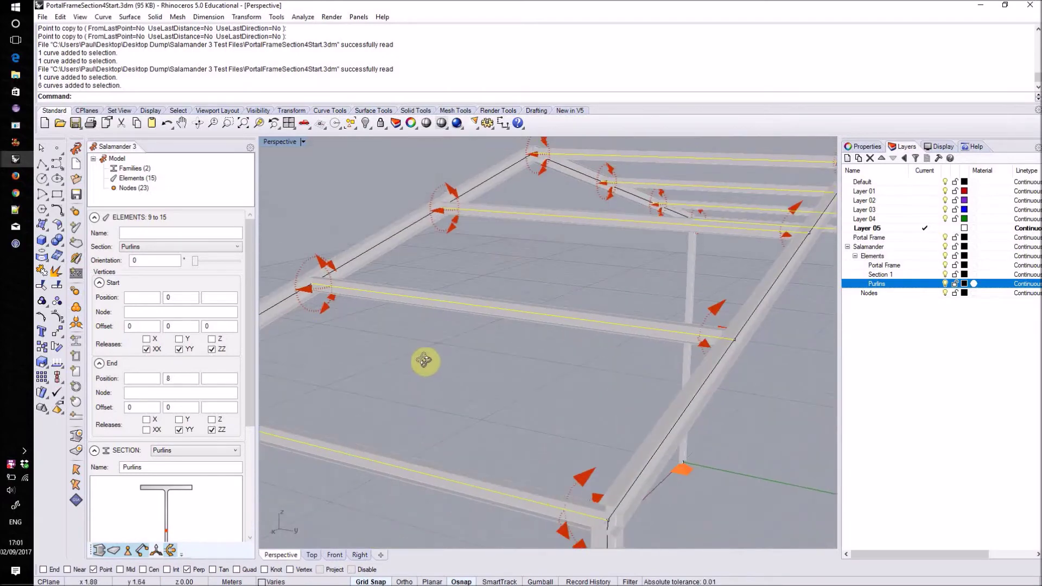
{"action": "scroll", "coordinate": [425, 361], "scroll_direction": "up", "scroll_amount": 8}
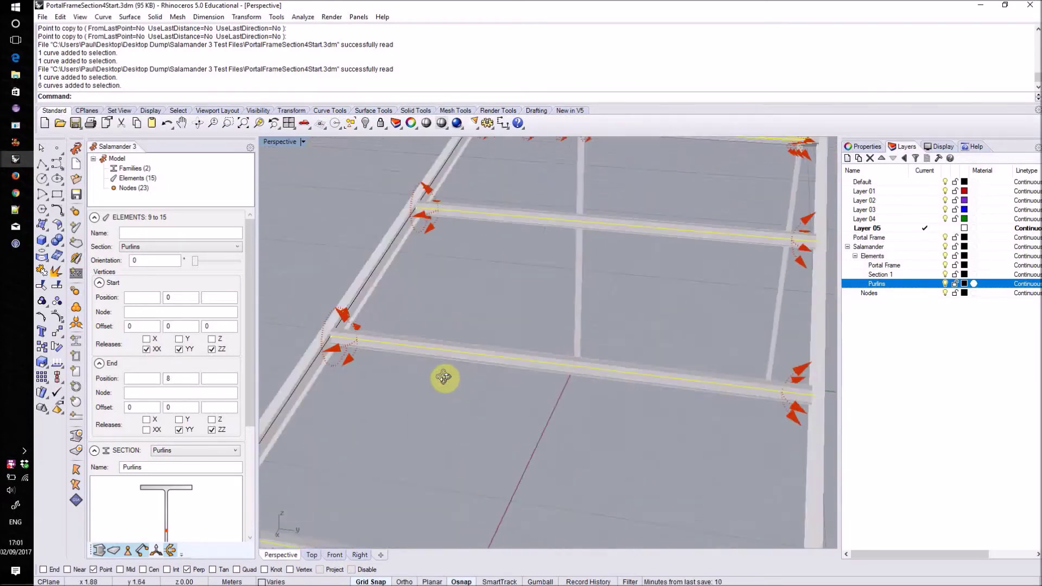
{"action": "scroll", "coordinate": [441, 372], "scroll_direction": "down", "scroll_amount": 5}
{"action": "right_click_drag", "start_coordinate": [438, 365], "coordinate": [513, 368]}
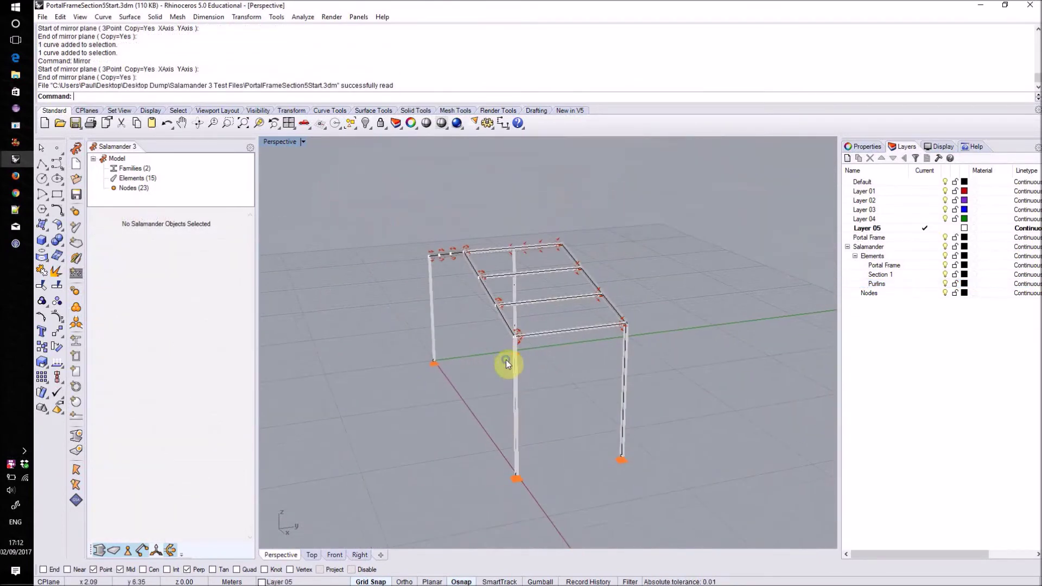
Copy the far frame with its purlins from its bottom node to three further bay positions
{"action": "right_click_drag", "start_coordinate": [586, 361], "coordinate": [630, 447]}
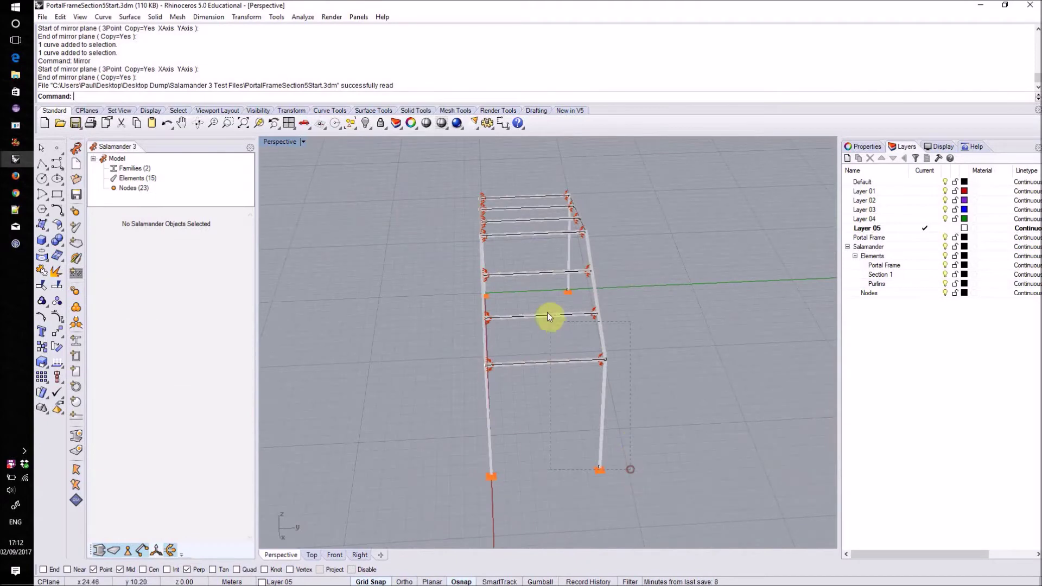
{"action": "left_click_drag", "start_coordinate": [532, 191], "coordinate": [529, 182]}
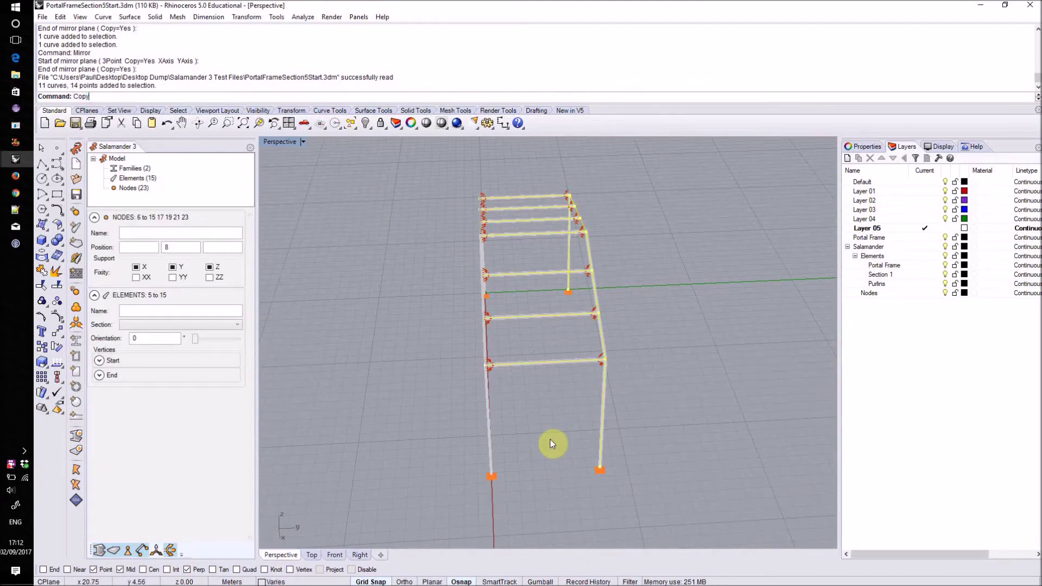
{"action": "type", "text": "Copy"}
{"action": "key", "text": "Return"}
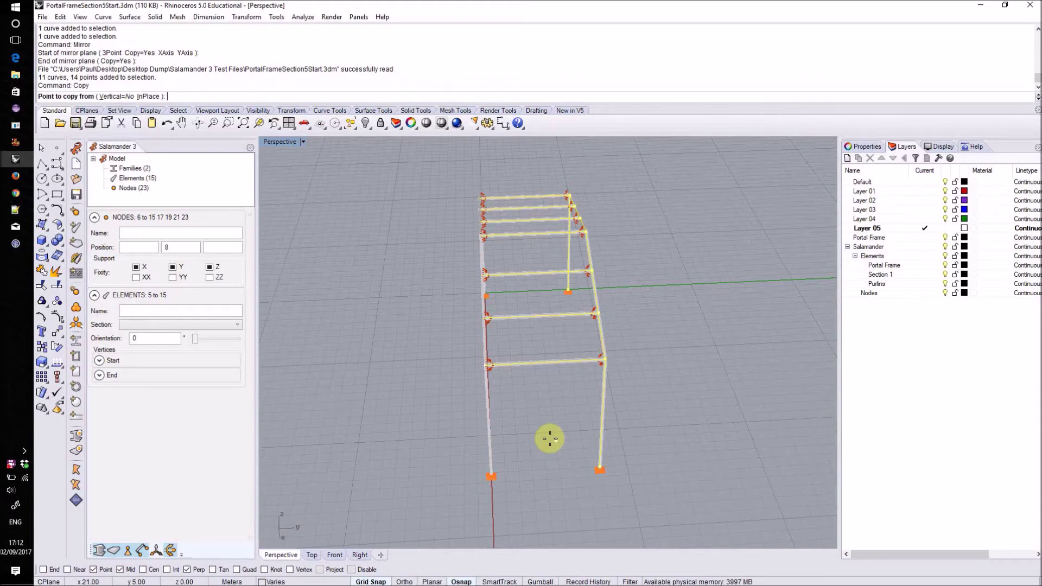
{"action": "left_click", "coordinate": [491, 476]}
{"action": "left_click", "coordinate": [601, 465]}
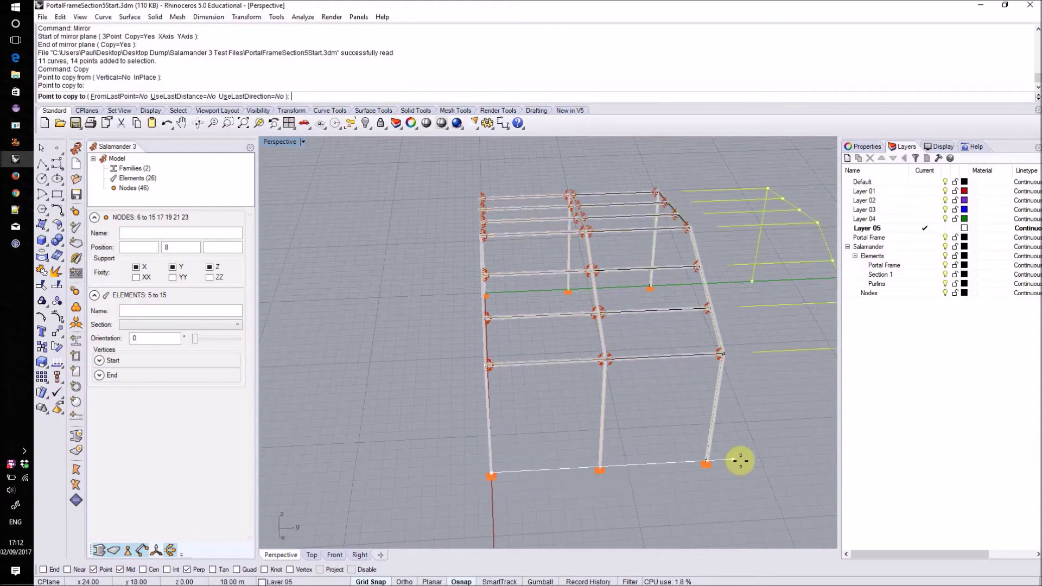
{"action": "left_click", "coordinate": [702, 460]}
{"action": "right_click_drag", "start_coordinate": [791, 442], "coordinate": [561, 449], "text": "shift"}
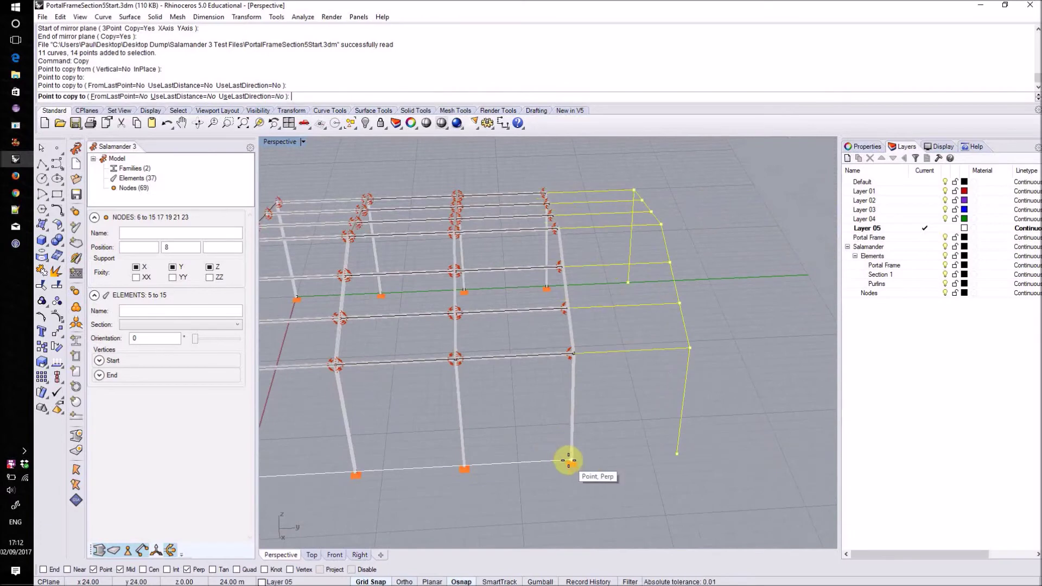
{"action": "left_click", "coordinate": [567, 459]}
{"action": "right_click", "coordinate": [621, 468]}
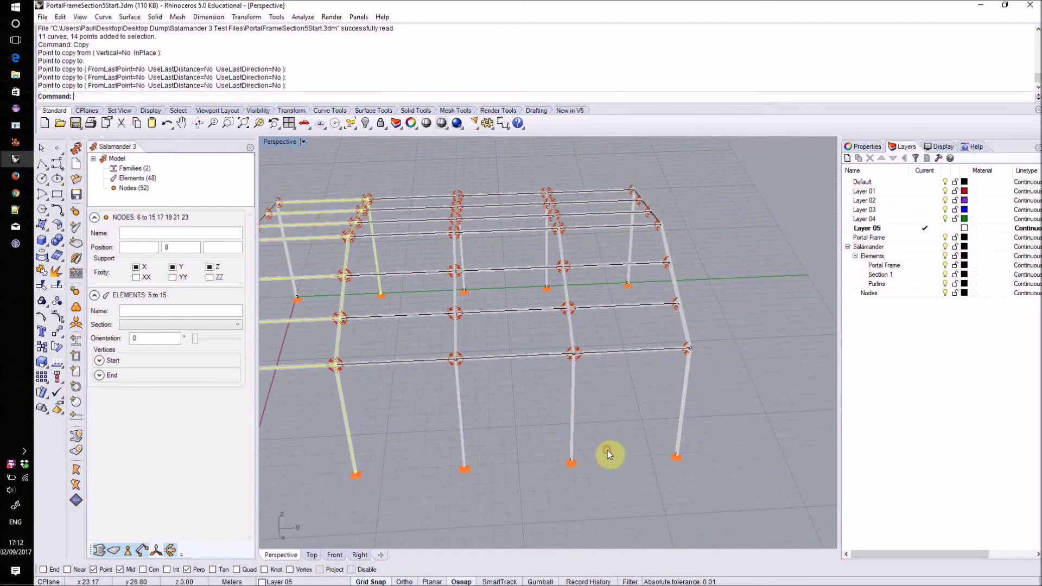
{"action": "left_click", "coordinate": [608, 451]}
{"action": "right_click_drag", "start_coordinate": [487, 426], "coordinate": [545, 387]}
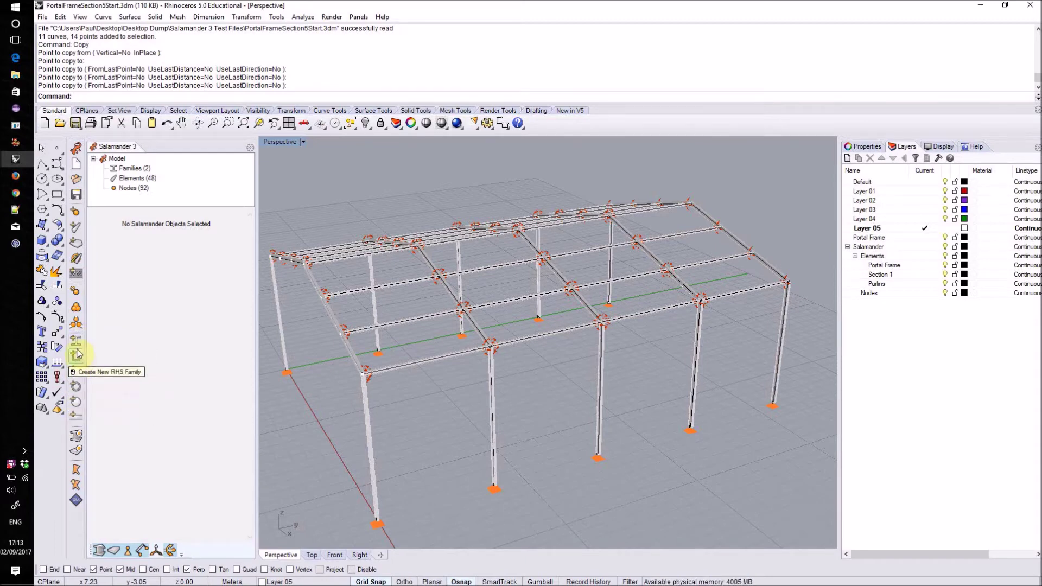
Create a new circular hollow section named Bracing (219.1 mm, 10 mm wall)
{"action": "left_click", "coordinate": [75, 388]}
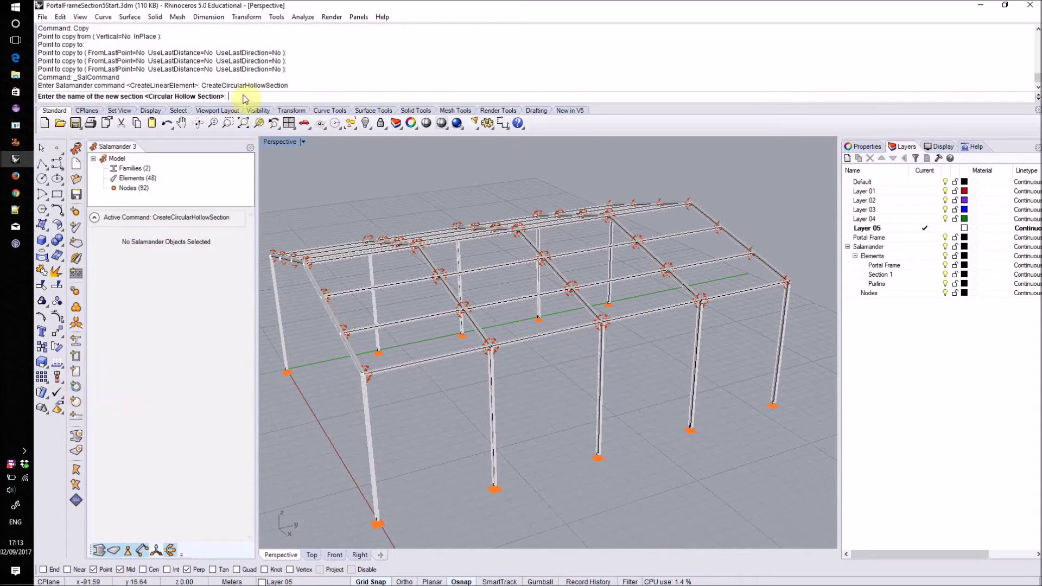
{"action": "type", "text": "Bracing"}
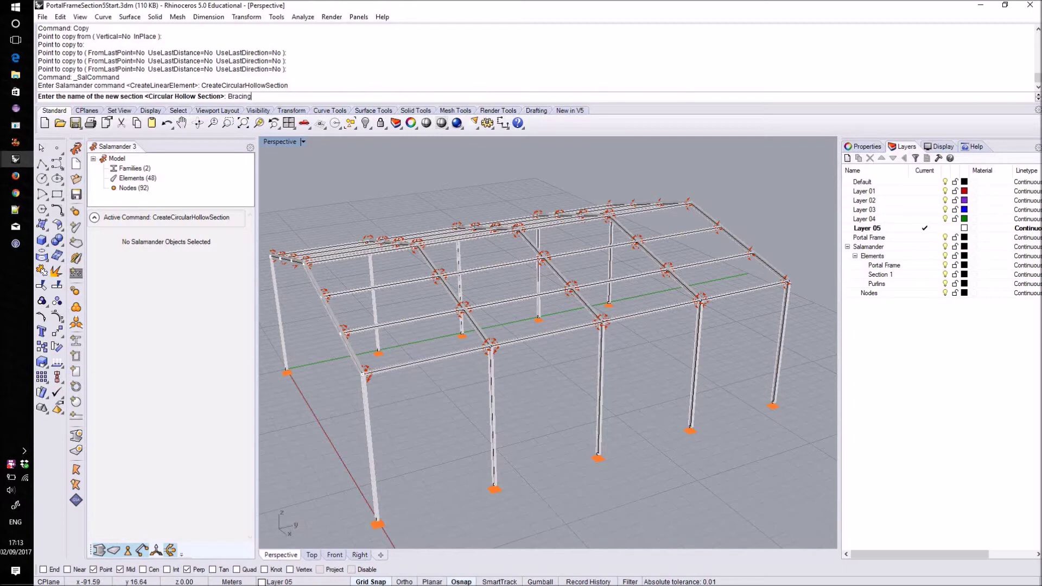
{"action": "key", "text": "Return"}
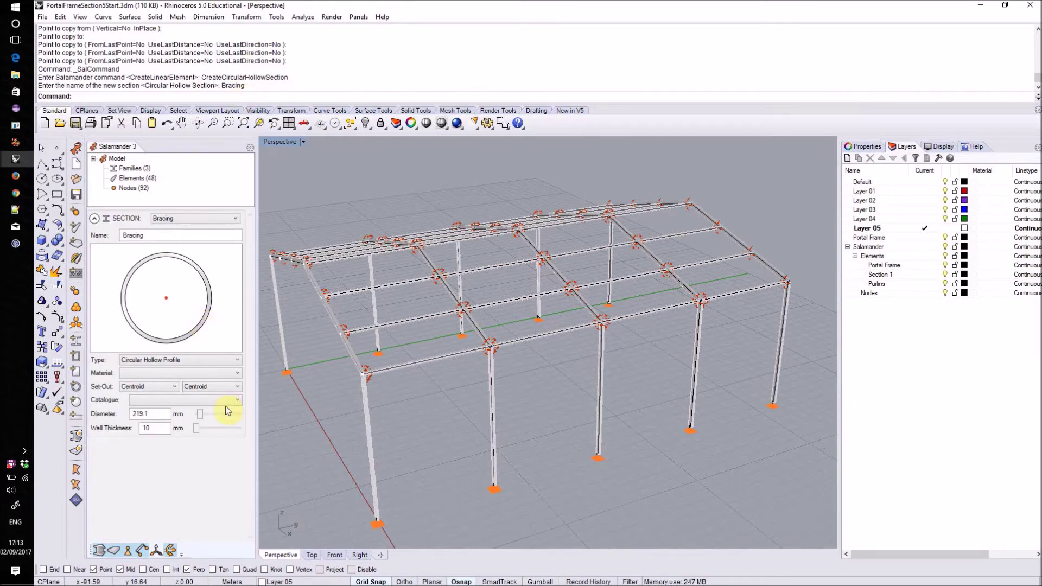
Start a new linear element using the Bracing section
{"action": "left_click", "coordinate": [76, 228]}
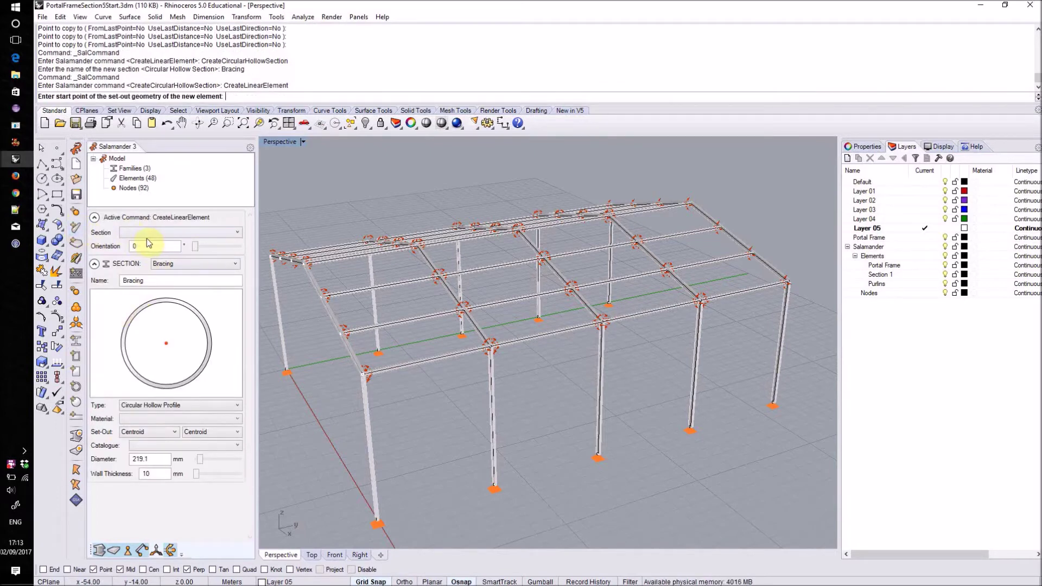
{"action": "left_click", "coordinate": [163, 232]}
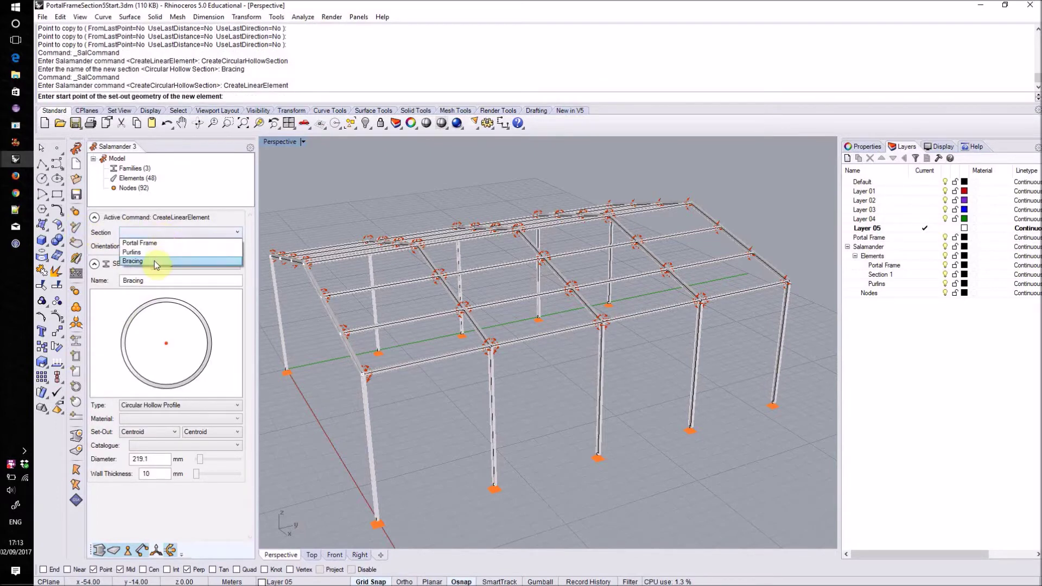
{"action": "left_click", "coordinate": [155, 262]}
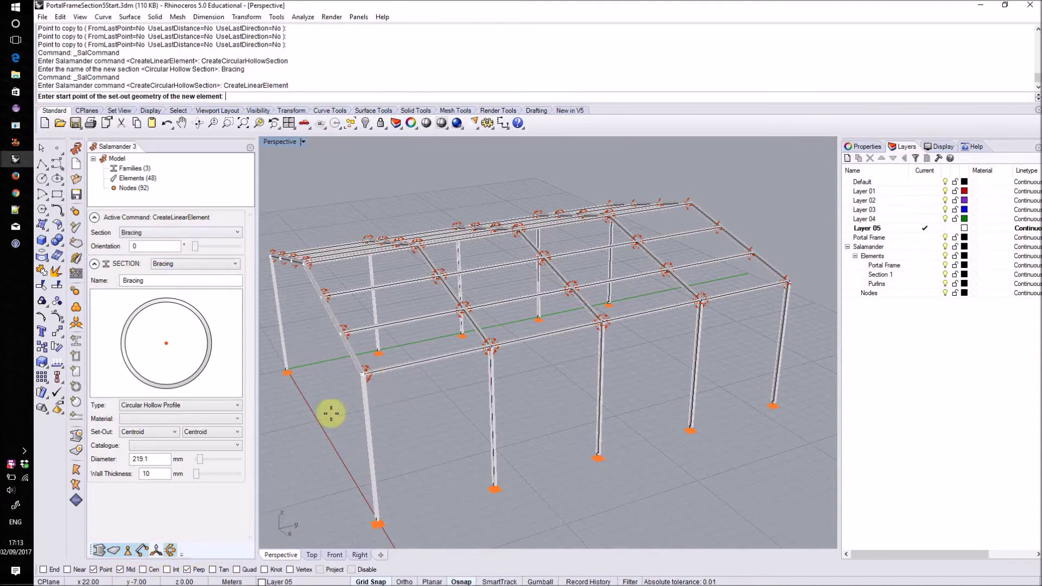
Draw braces from the column-top node to the next column's mid-height, then to the left column base
{"action": "left_click", "coordinate": [363, 374]}
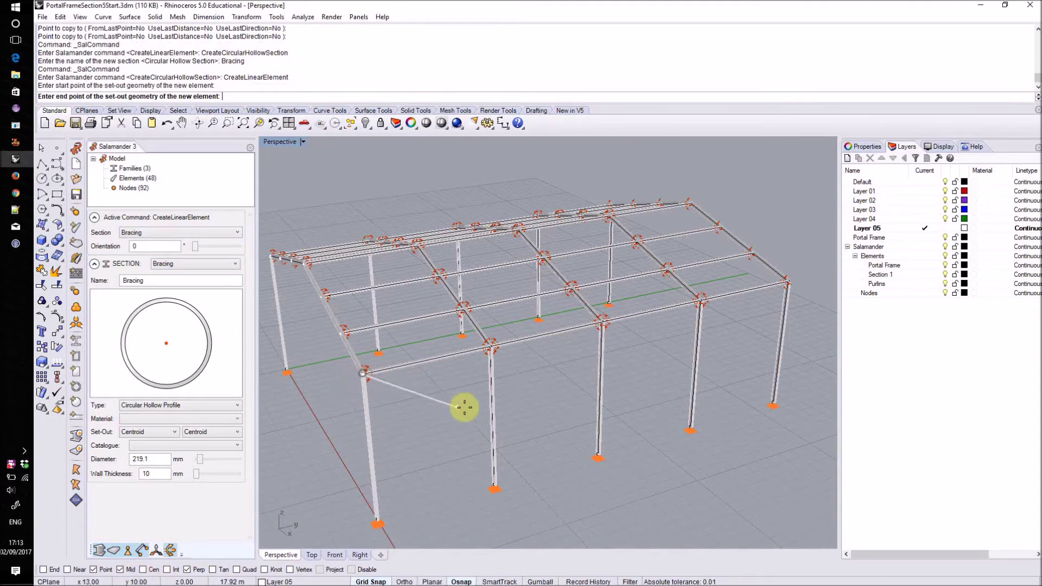
{"action": "left_click", "coordinate": [492, 418]}
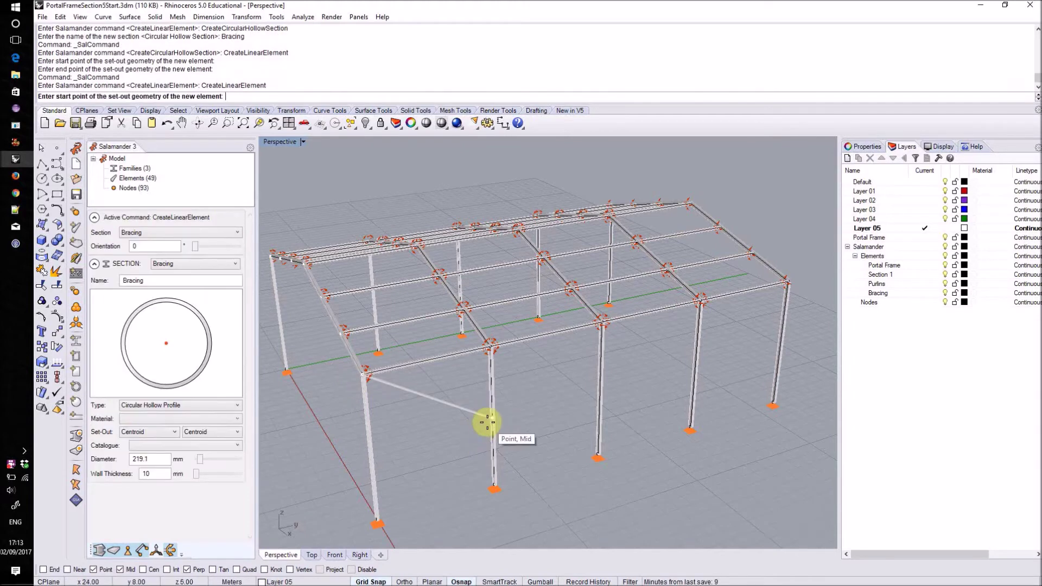
{"action": "left_click", "coordinate": [489, 421]}
{"action": "left_click", "coordinate": [378, 520]}
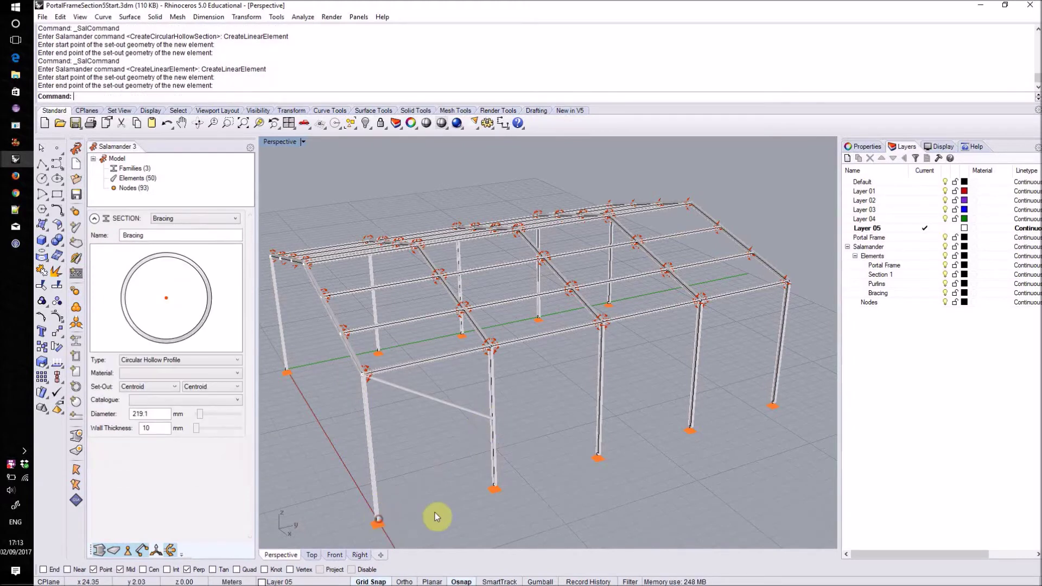
{"action": "right_click_drag", "start_coordinate": [447, 509], "coordinate": [493, 444]}
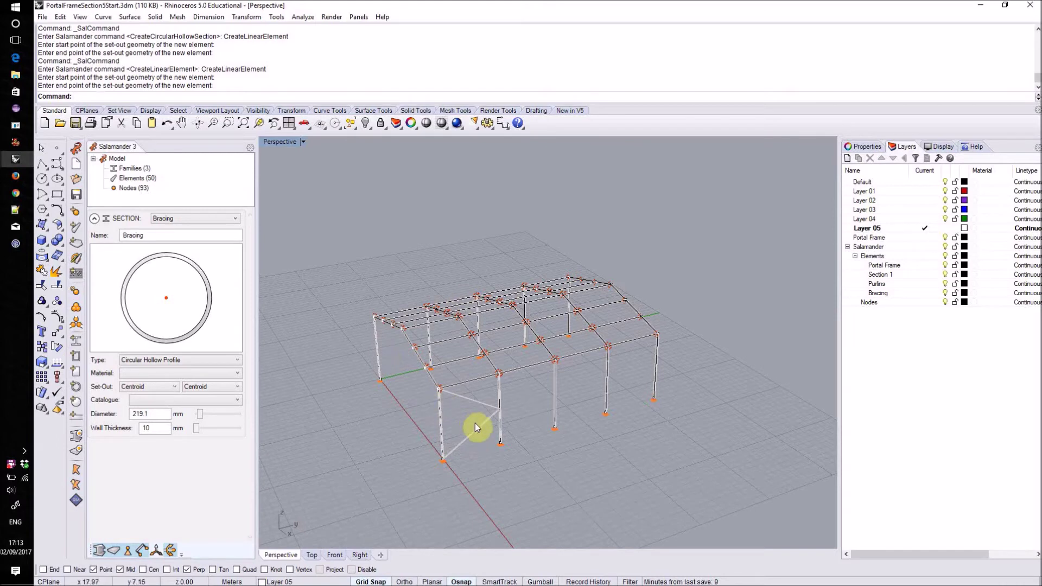
Mirror-copy the two braces across the frame's midline into the opposite end bay
{"action": "left_click", "coordinate": [469, 439]}
{"action": "left_click", "coordinate": [472, 403], "text": "shift"}
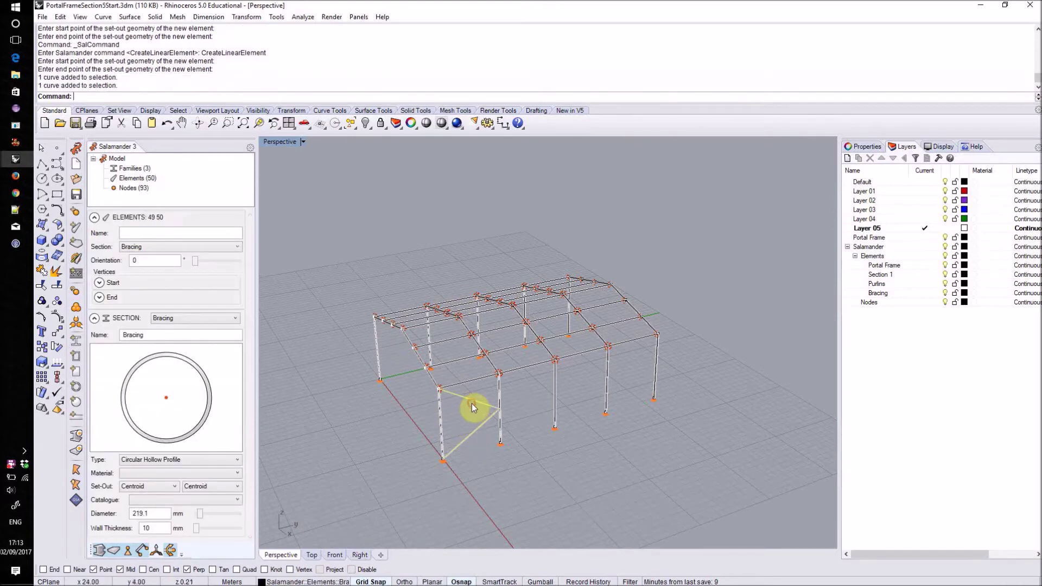
{"action": "type", "text": "Mirror"}
{"action": "key", "text": "Return"}
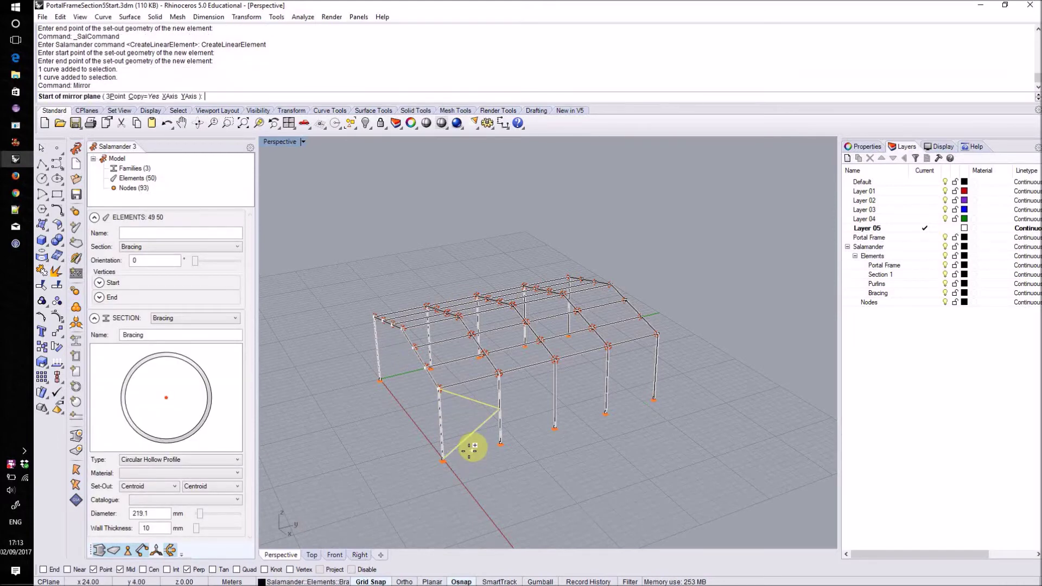
{"action": "left_click", "coordinate": [556, 426]}
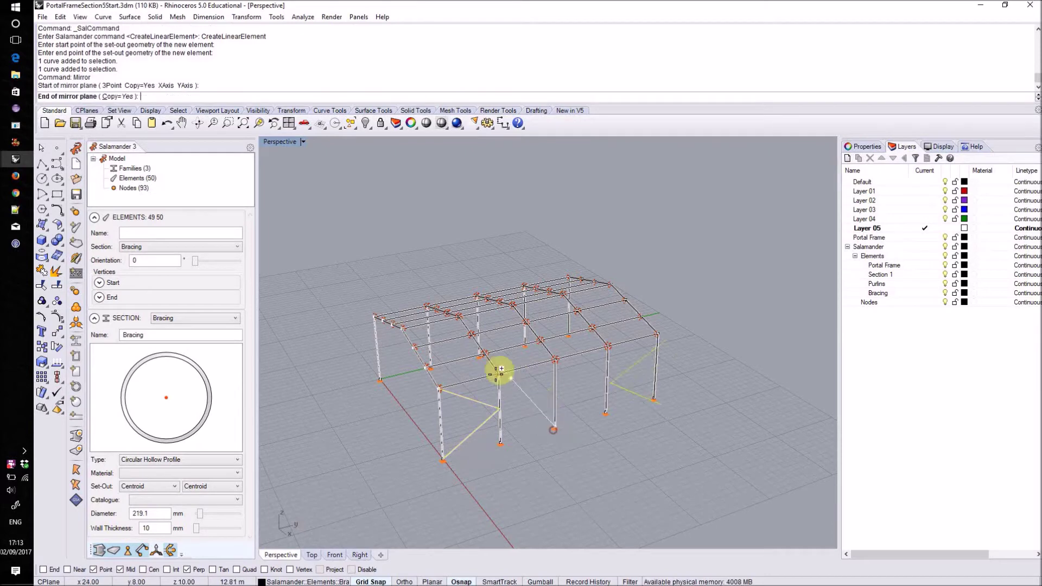
{"action": "left_click", "coordinate": [481, 356]}
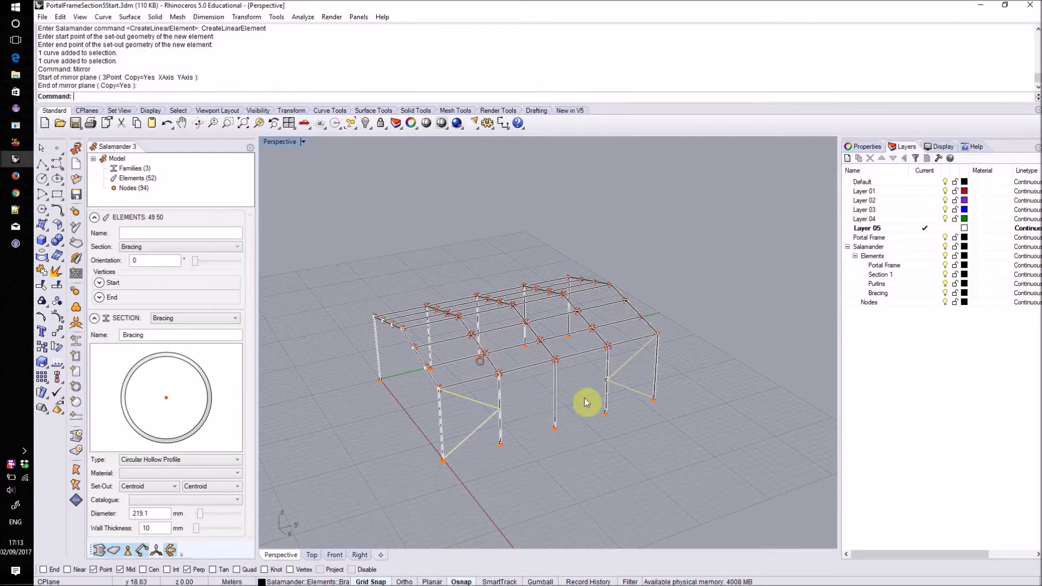
Mirror all four braces about the ridge line onto the far side
{"action": "left_click", "coordinate": [627, 375]}
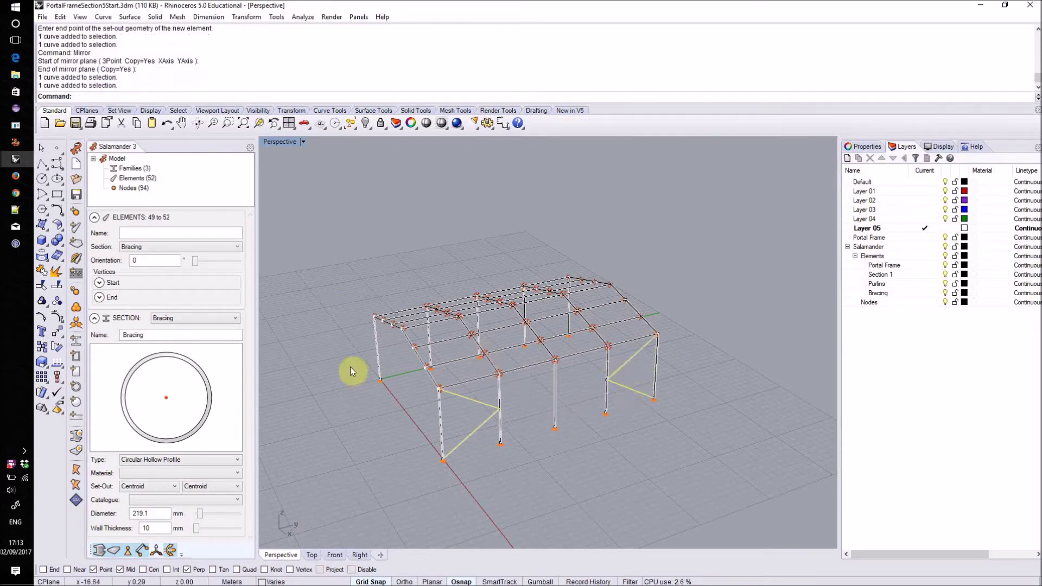
{"action": "key", "text": "Return"}
{"action": "left_click", "coordinate": [405, 327]}
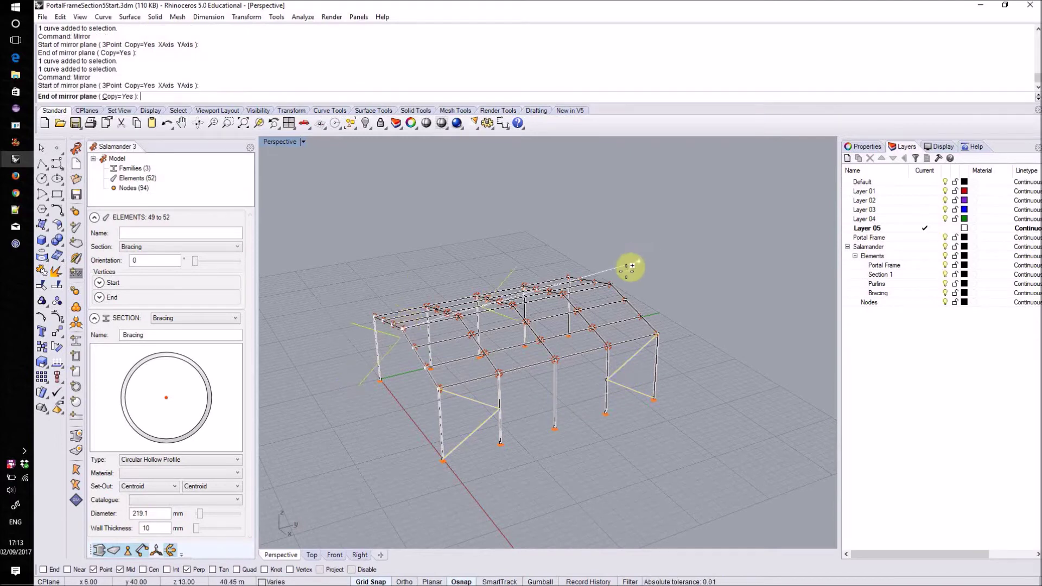
{"action": "left_click", "coordinate": [616, 282]}
{"action": "left_click", "coordinate": [519, 257]}
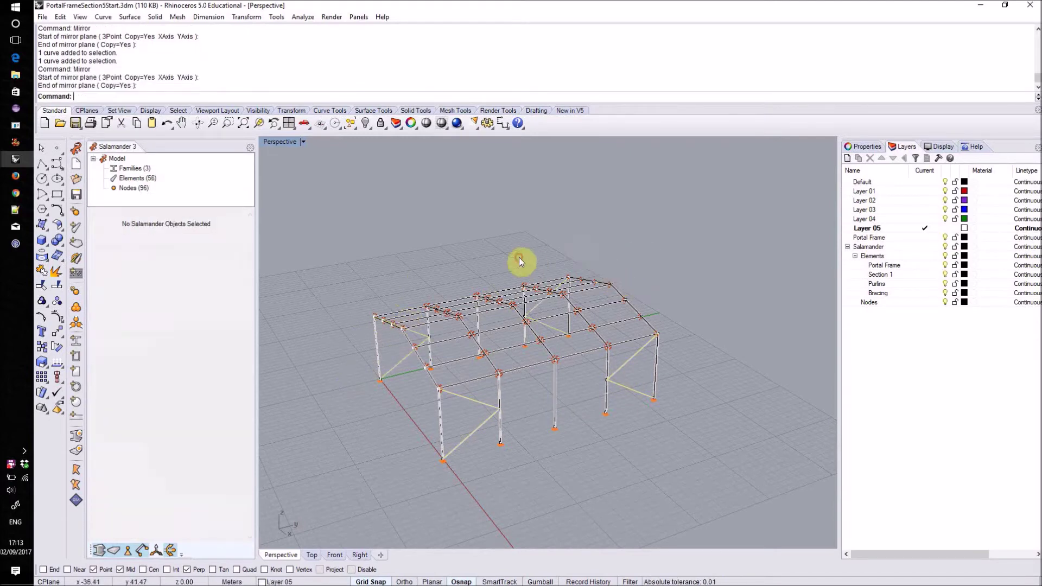
{"action": "mouse_move", "coordinate": [503, 303]}
{"action": "right_mouse_down"}
{"action": "mouse_move", "coordinate": [499, 384]}
{"action": "mouse_move", "coordinate": [489, 356]}
{"action": "mouse_move", "coordinate": [542, 268]}
{"action": "mouse_move", "coordinate": [496, 305]}
{"action": "right_mouse_up"}
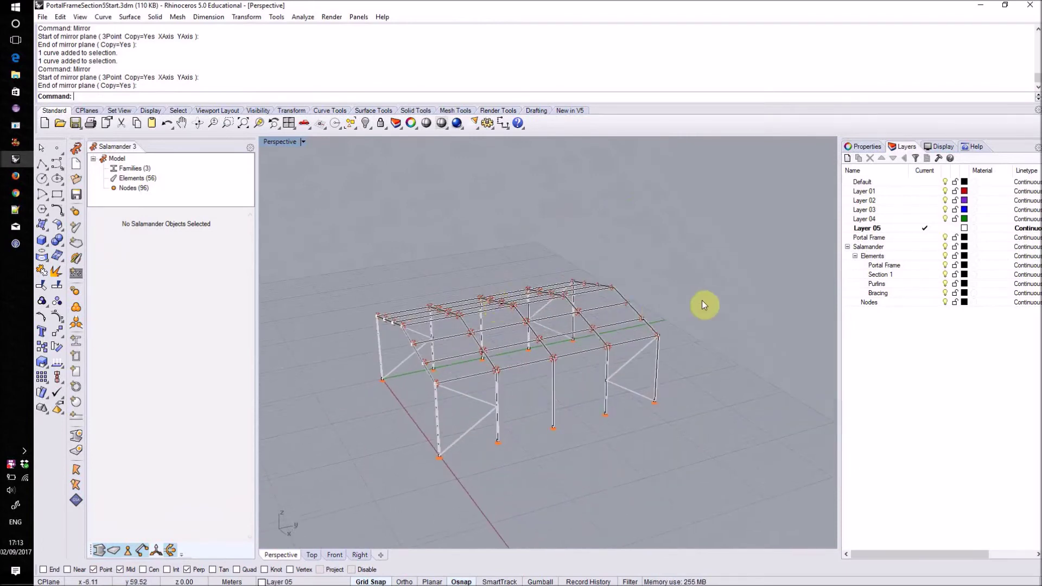
Select all Bracing-layer objects and release XX, YY and ZZ rotation at their starts
{"action": "left_click", "coordinate": [887, 293]}
{"action": "right_click", "coordinate": [887, 293]}
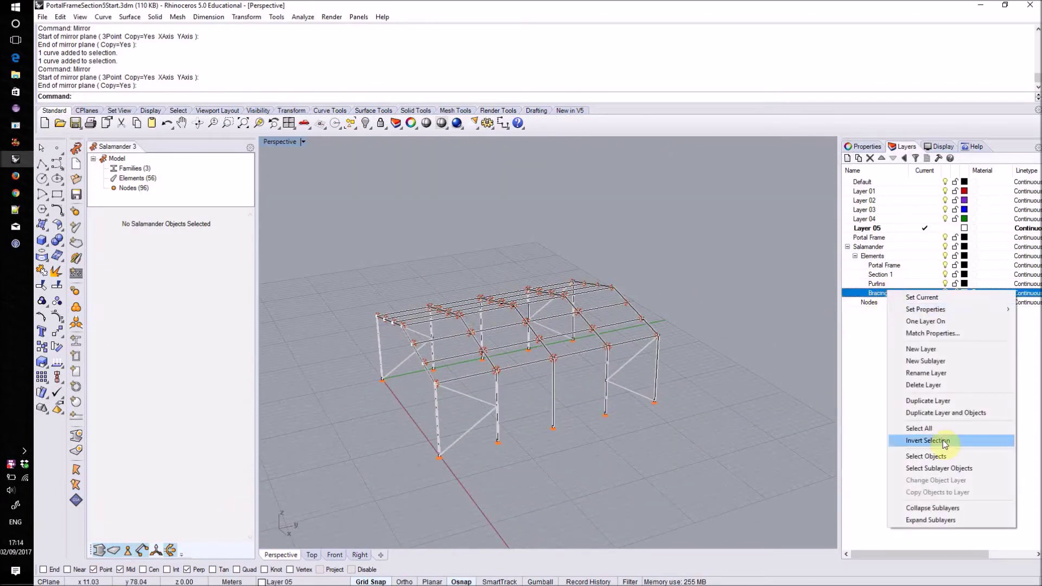
{"action": "left_click", "coordinate": [952, 454]}
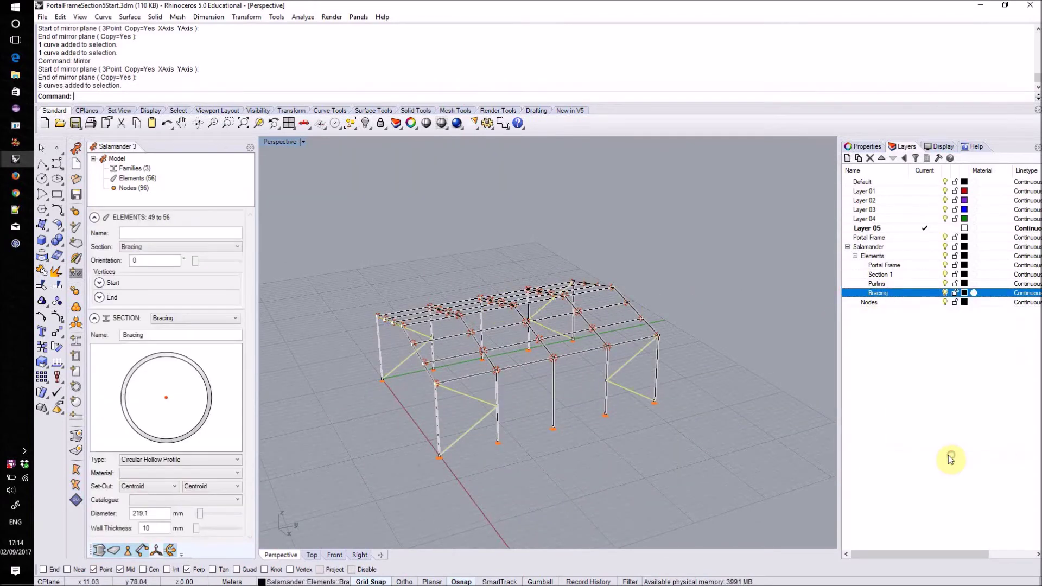
{"action": "left_click", "coordinate": [135, 283]}
{"action": "left_click", "coordinate": [146, 349]}
{"action": "left_click", "coordinate": [180, 349]}
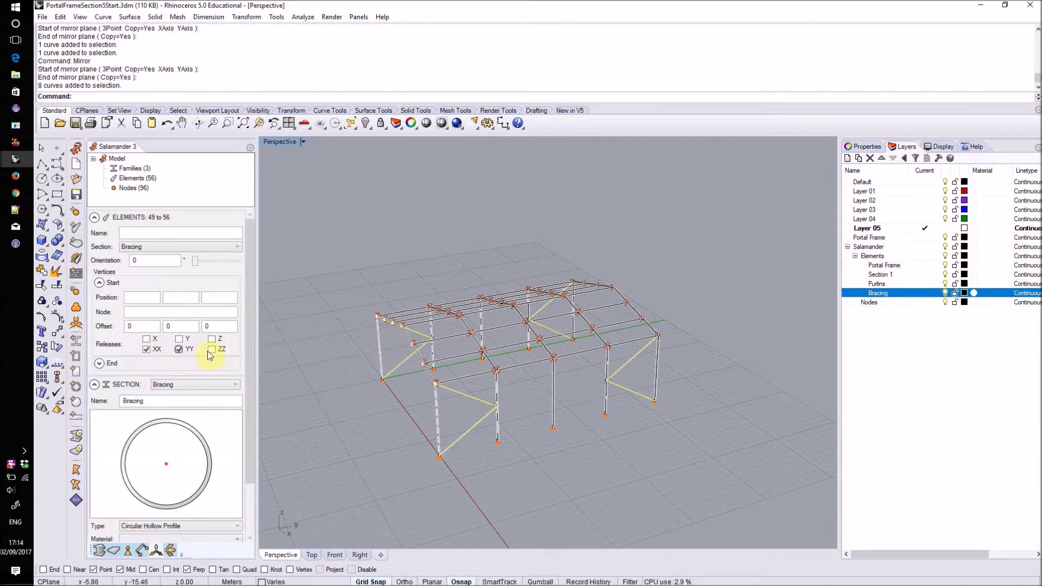
{"action": "left_click", "coordinate": [212, 349]}
Release ZZ rotation at the brace ends and clear the selection
{"action": "left_click", "coordinate": [119, 365]}
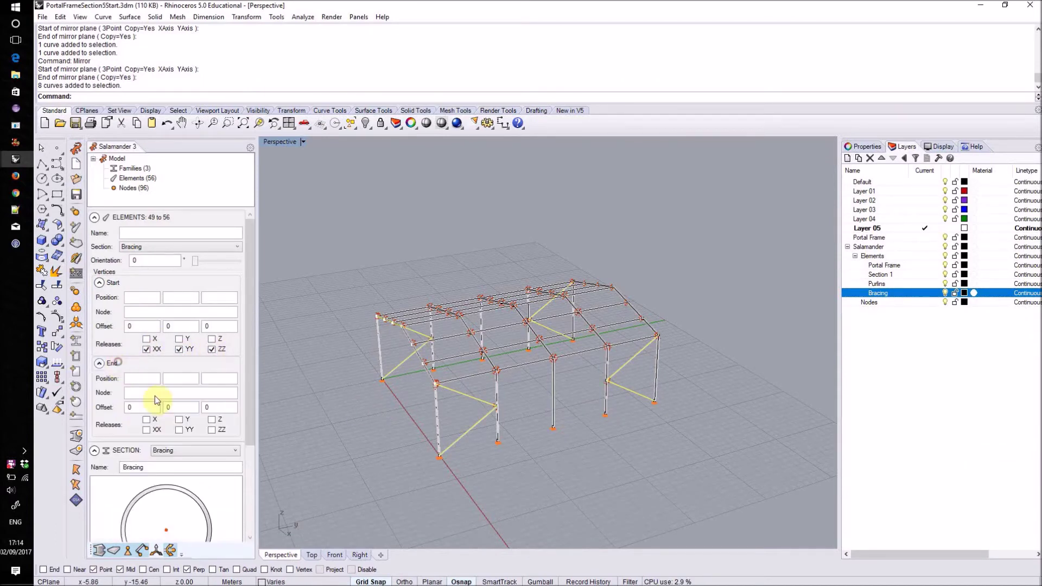
{"action": "left_click", "coordinate": [180, 429]}
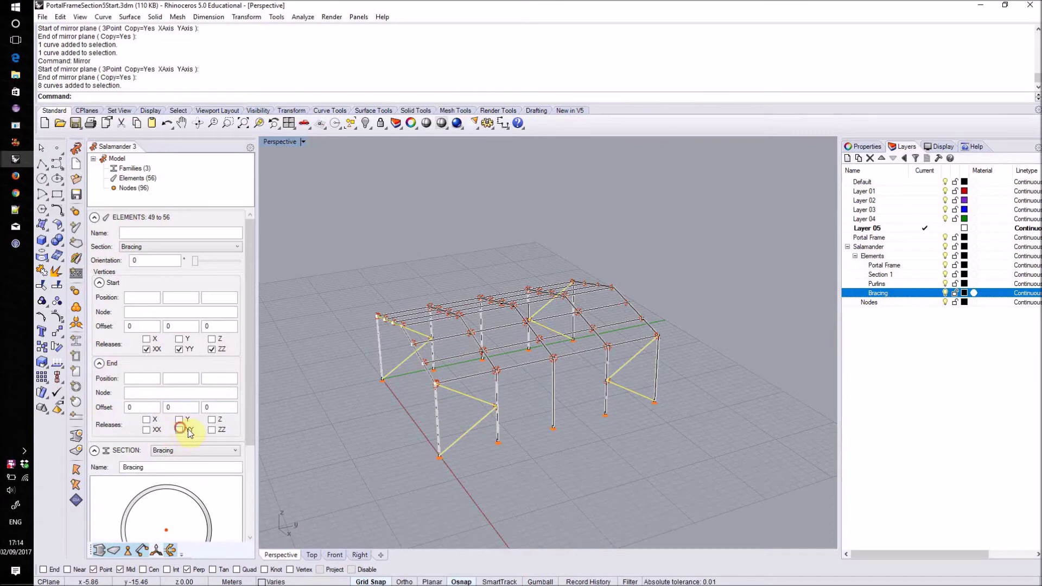
{"action": "left_click", "coordinate": [335, 445]}
{"action": "right_click_drag", "start_coordinate": [424, 445], "coordinate": [402, 402]}
{"action": "scroll", "coordinate": [404, 387], "scroll_direction": "up", "scroll_amount": 2}
{"action": "scroll", "coordinate": [406, 383], "scroll_direction": "up", "scroll_amount": 3}
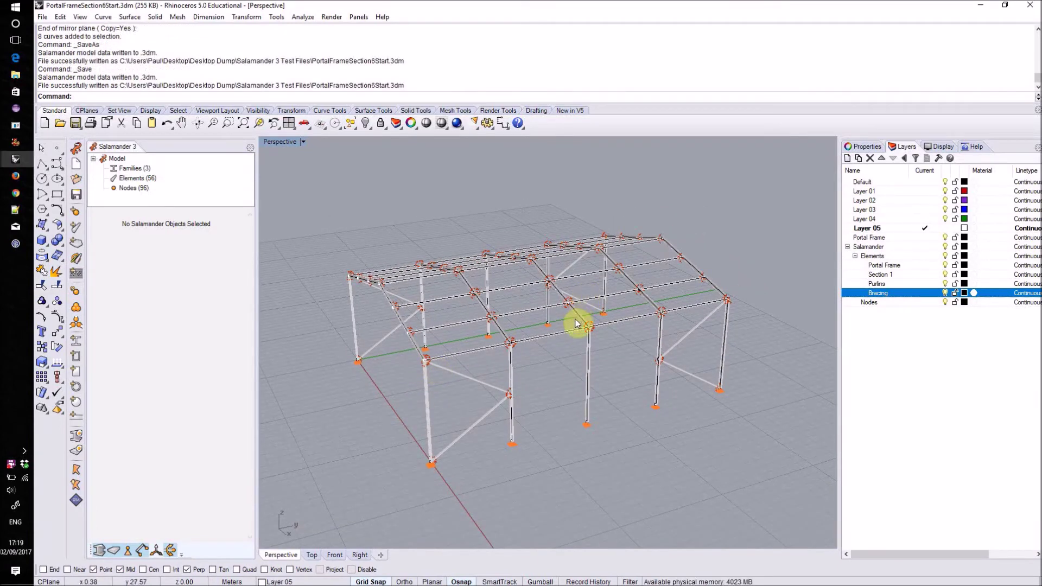
Inspect Node 11 at a column base and merge the overlapping nodes there
{"action": "left_click", "coordinate": [512, 443]}
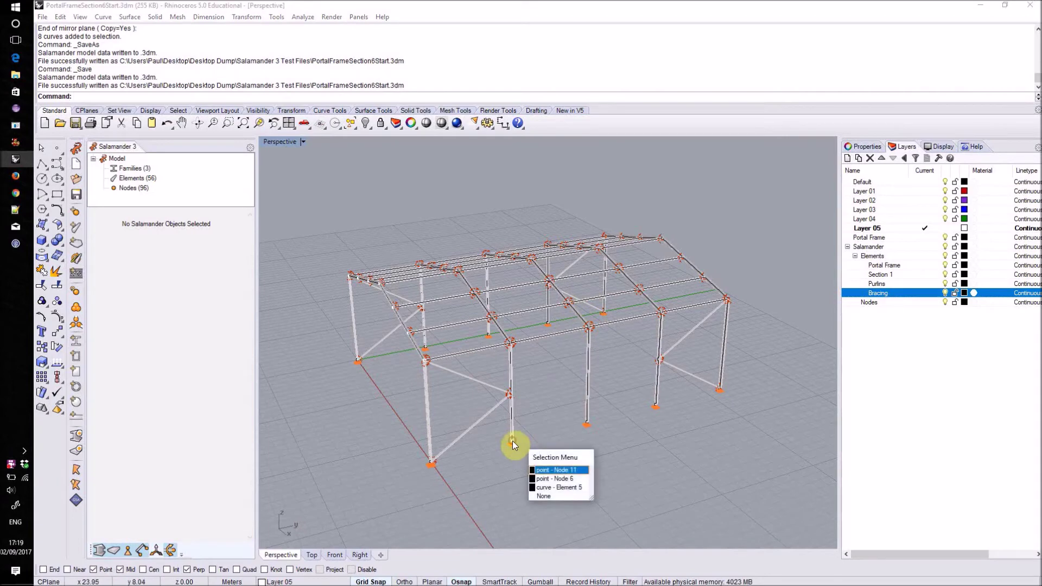
{"action": "left_click", "coordinate": [557, 472]}
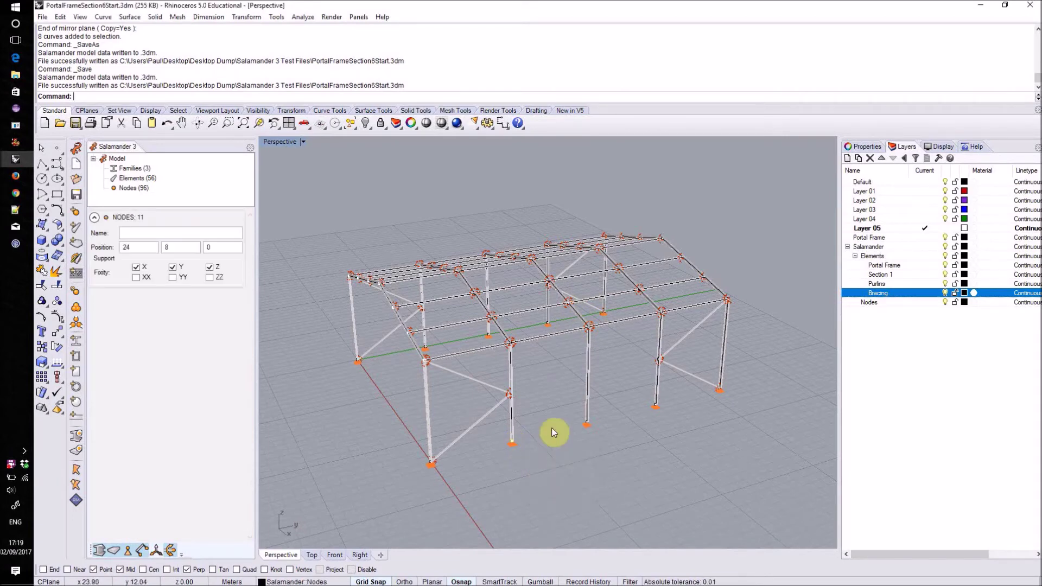
{"action": "left_click", "coordinate": [553, 430]}
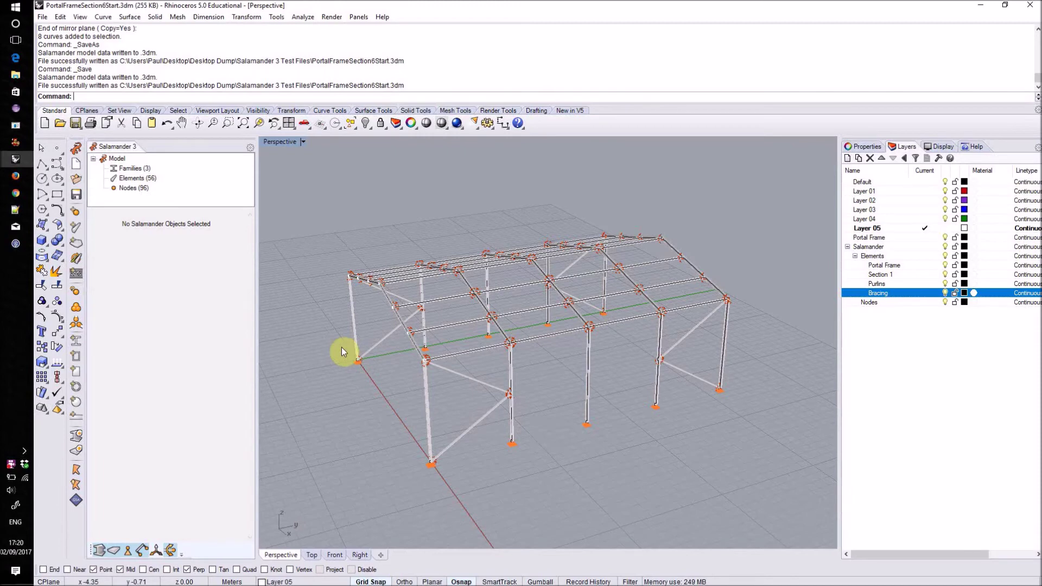
{"action": "left_click", "coordinate": [77, 309]}
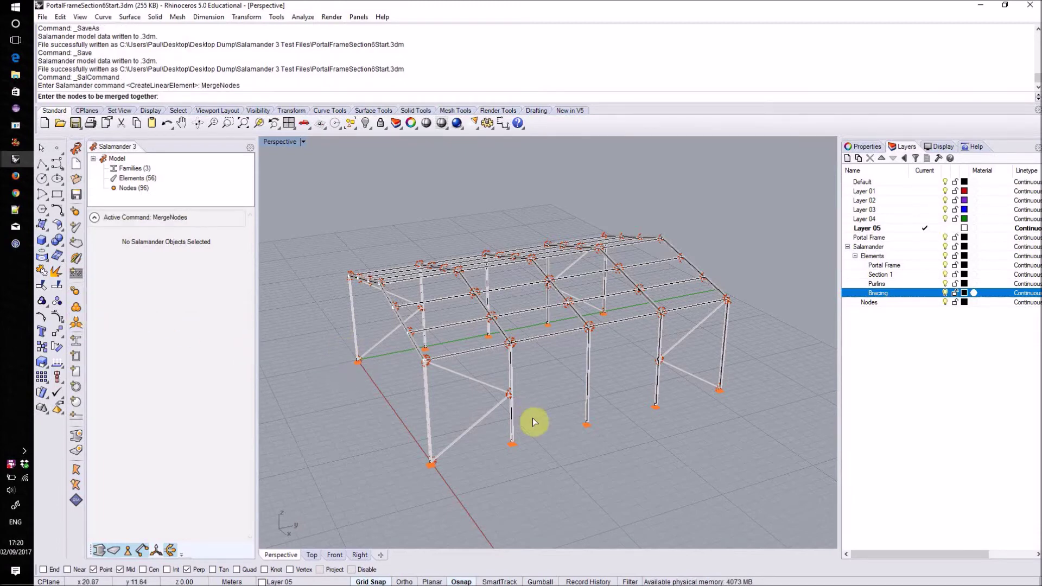
{"action": "left_click", "coordinate": [512, 443]}
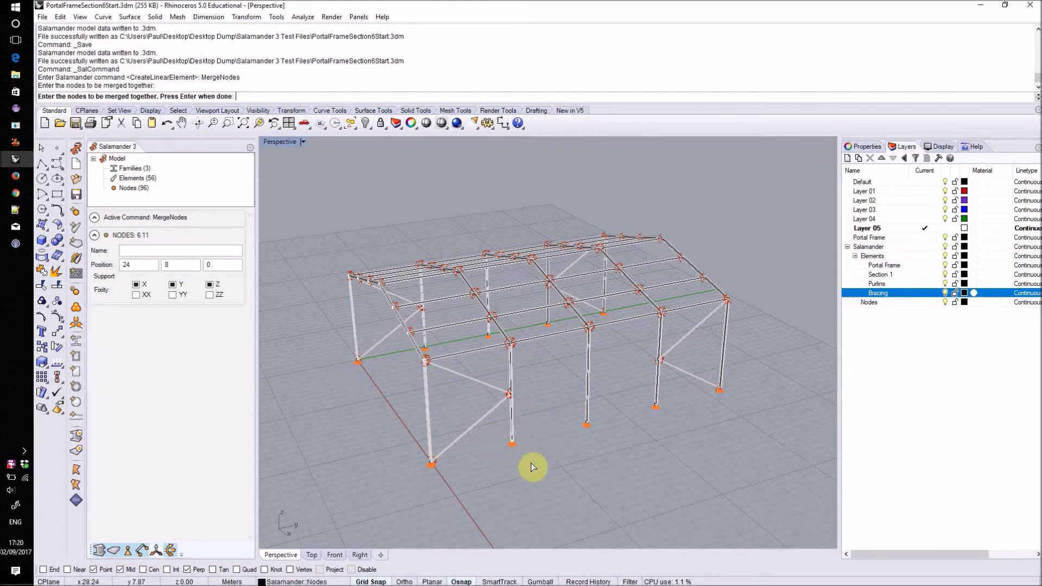
{"action": "key", "text": "Return"}
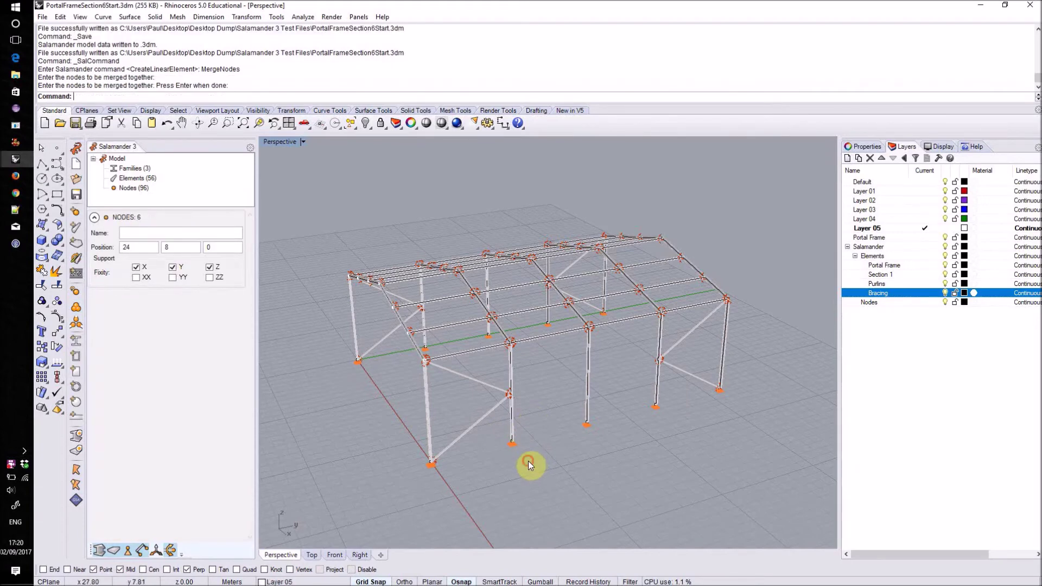
Merge coincident nodes across the whole frame and check the column-base nodes
{"action": "right_click", "coordinate": [76, 311]}
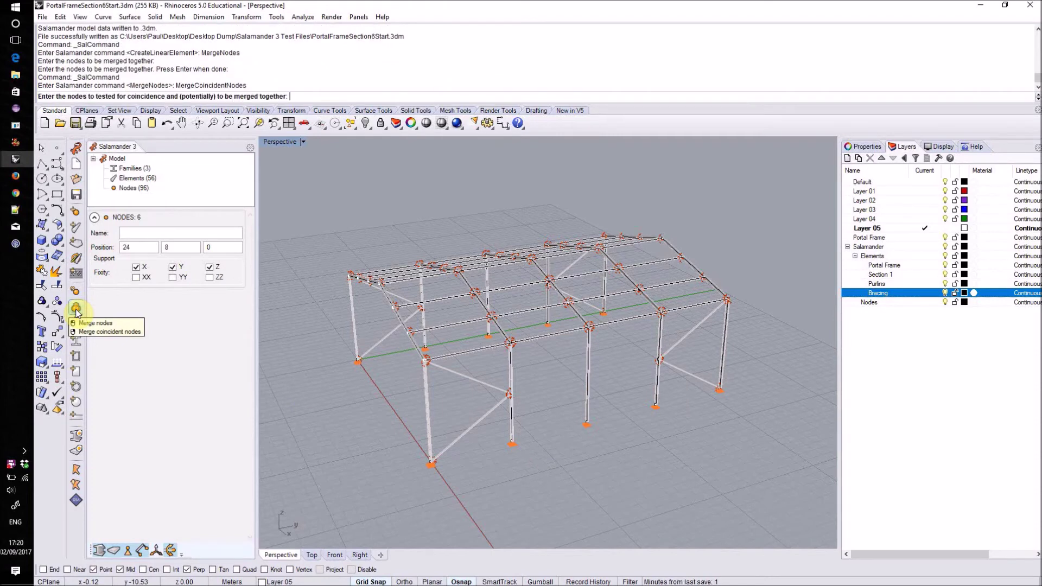
{"action": "left_click_drag", "start_coordinate": [308, 207], "coordinate": [802, 509]}
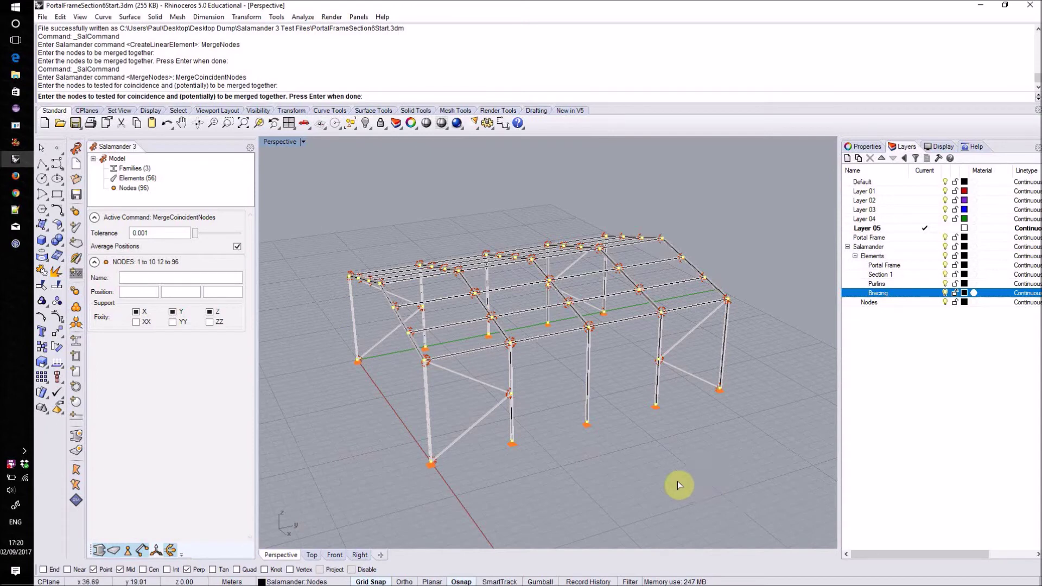
{"action": "key", "text": "Return"}
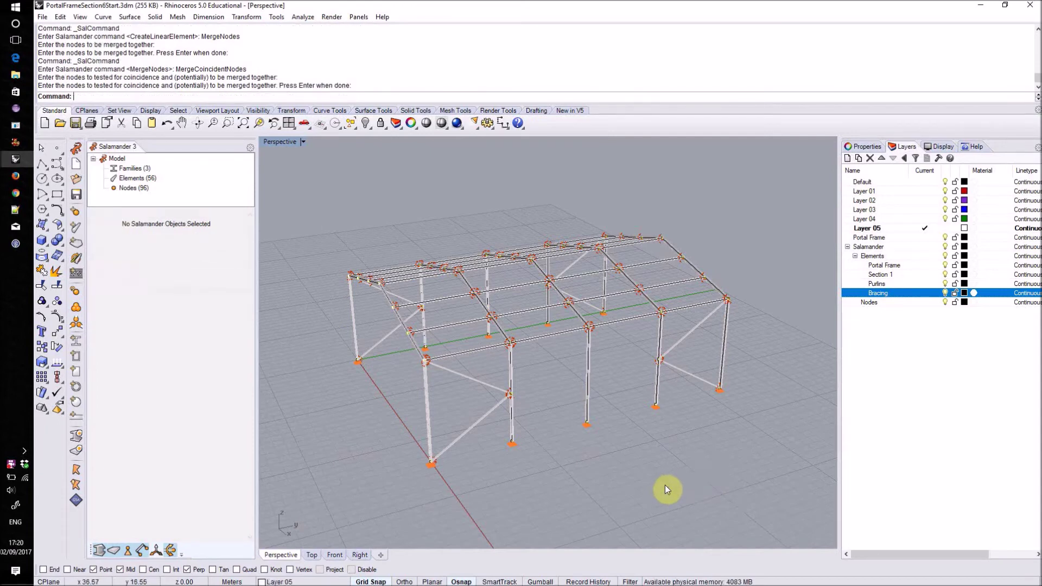
{"action": "left_click", "coordinate": [587, 423]}
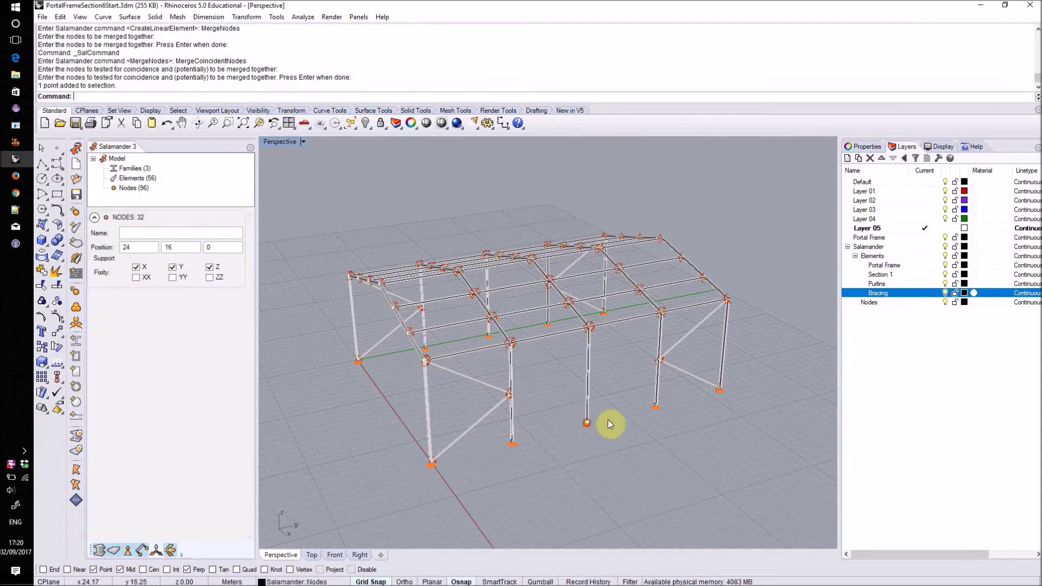
{"action": "left_click", "coordinate": [656, 409]}
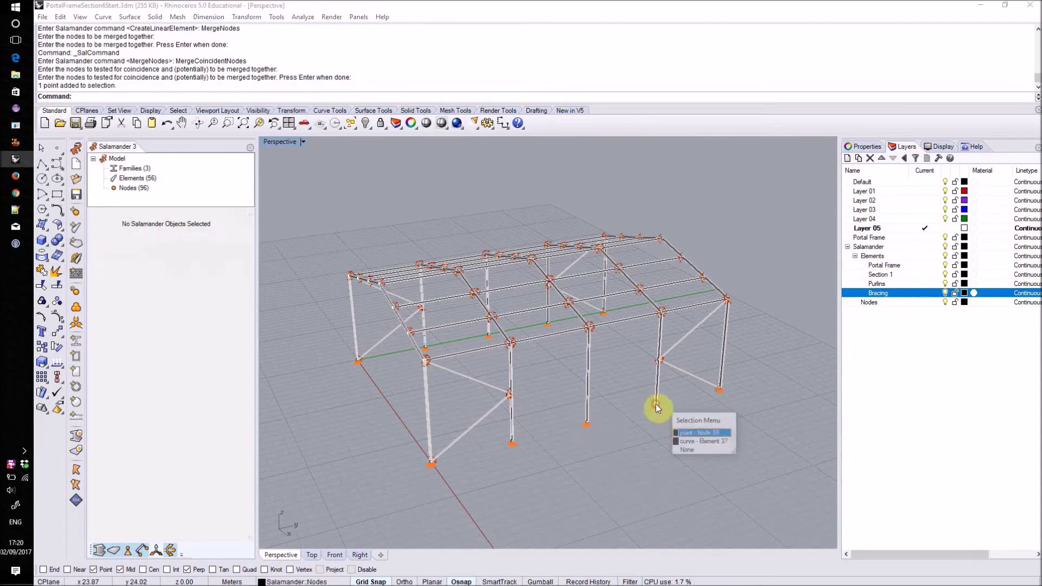
{"action": "left_click", "coordinate": [708, 434]}
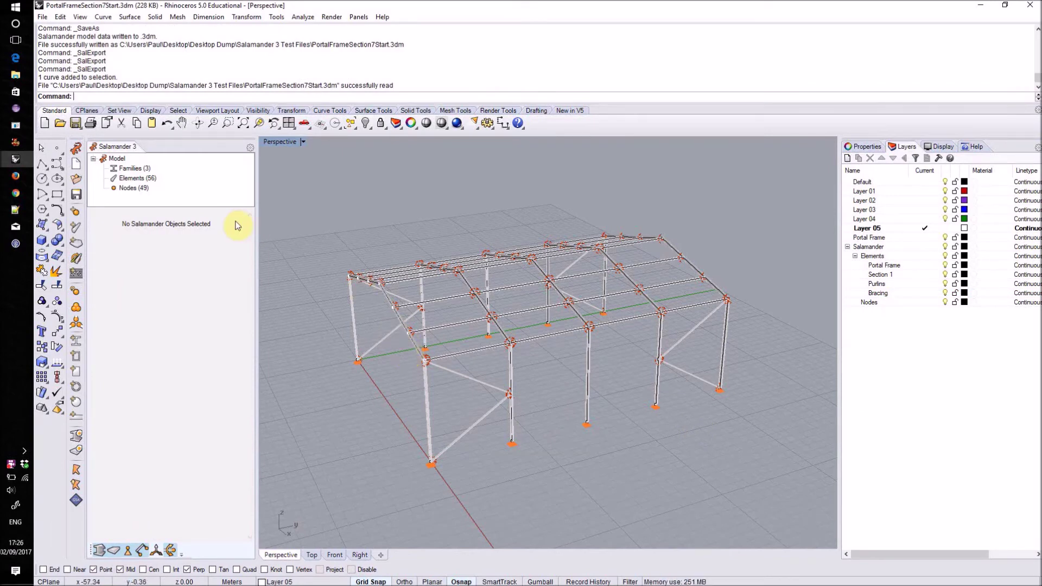
{"action": "left_click", "coordinate": [77, 195]}
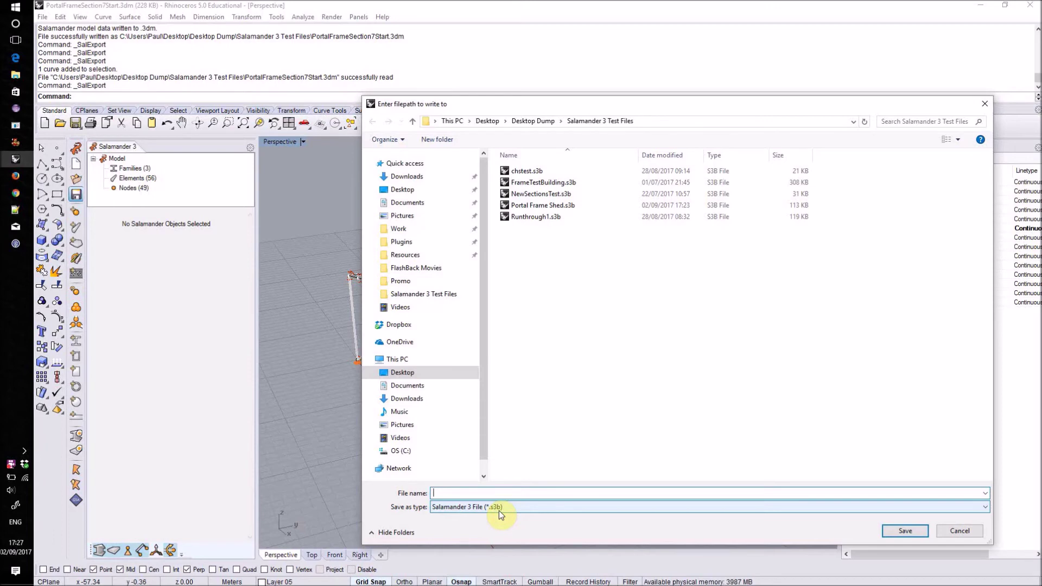
{"action": "left_click", "coordinate": [499, 510]}
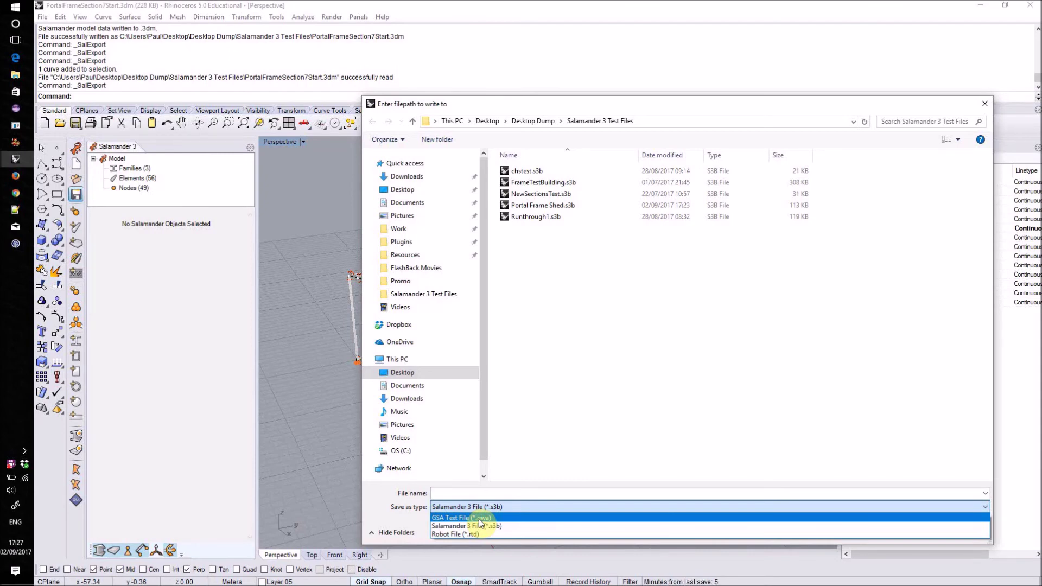
{"action": "left_click", "coordinate": [387, 512]}
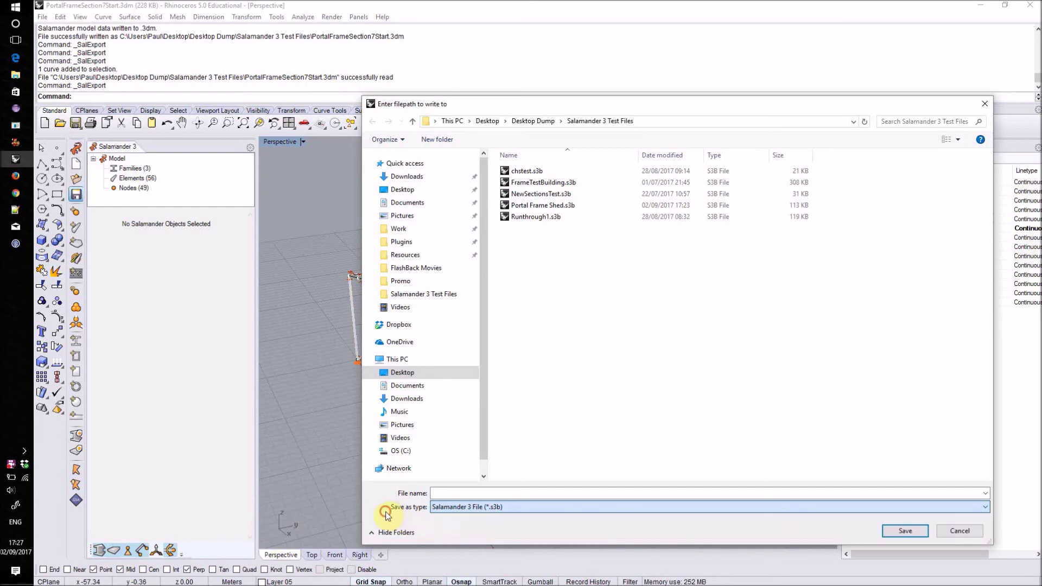
{"action": "left_click", "coordinate": [959, 532]}
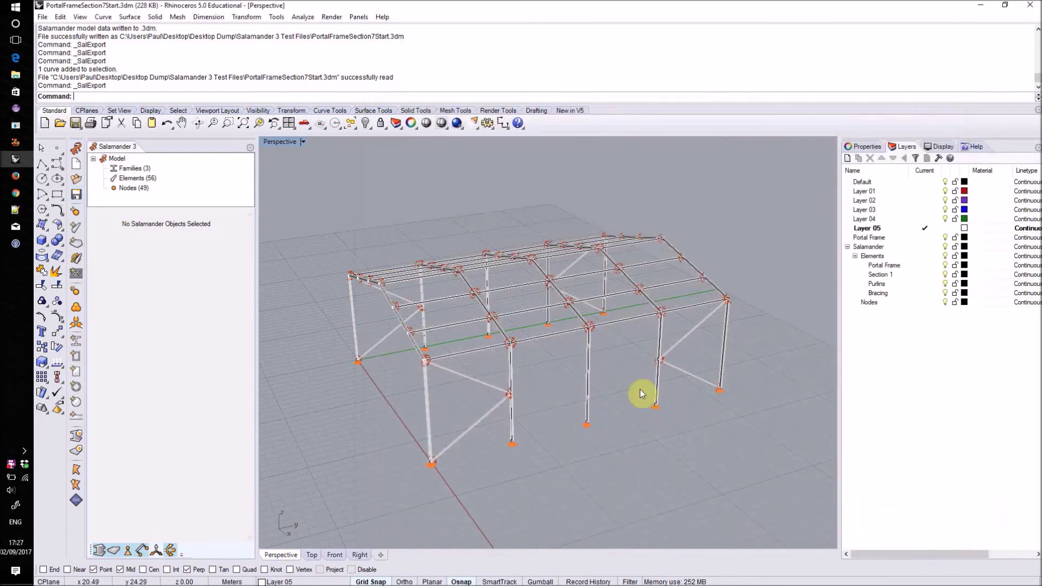
Inspect a beam's properties and view the model from another side
{"action": "left_click", "coordinate": [416, 348]}
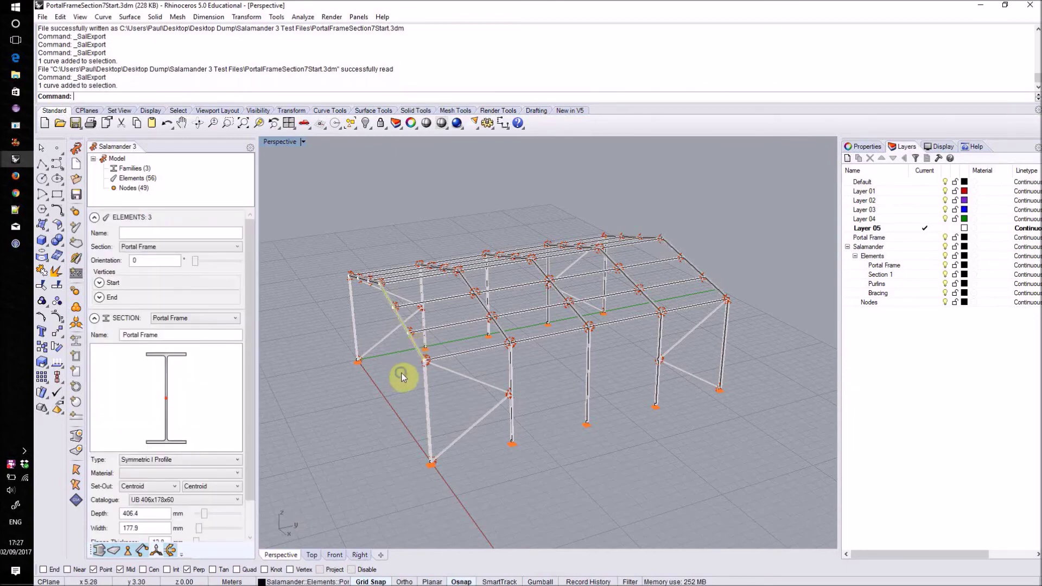
{"action": "right_click_drag", "start_coordinate": [402, 373], "coordinate": [463, 386]}
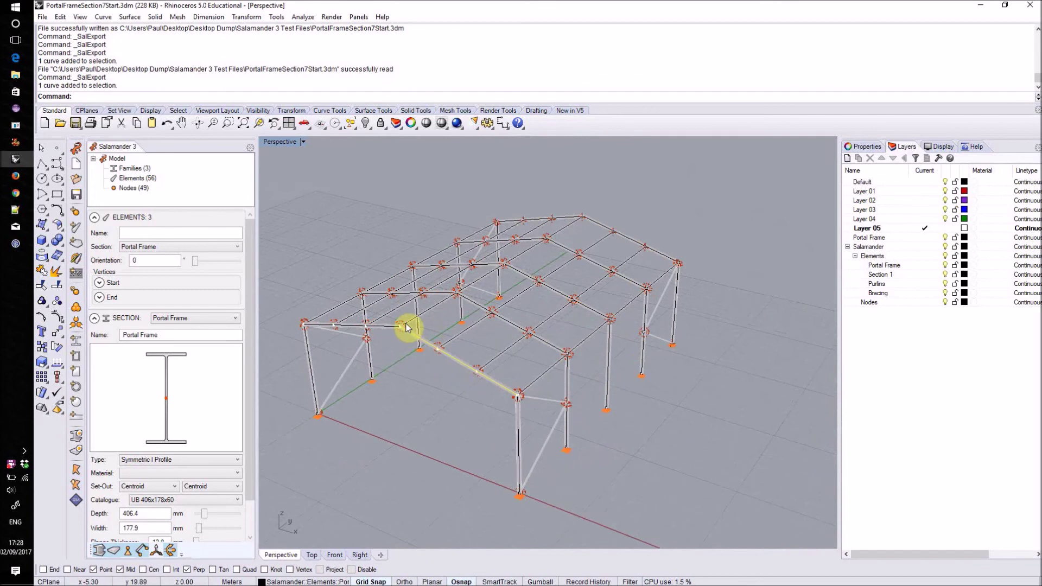
{"action": "left_click", "coordinate": [470, 405]}
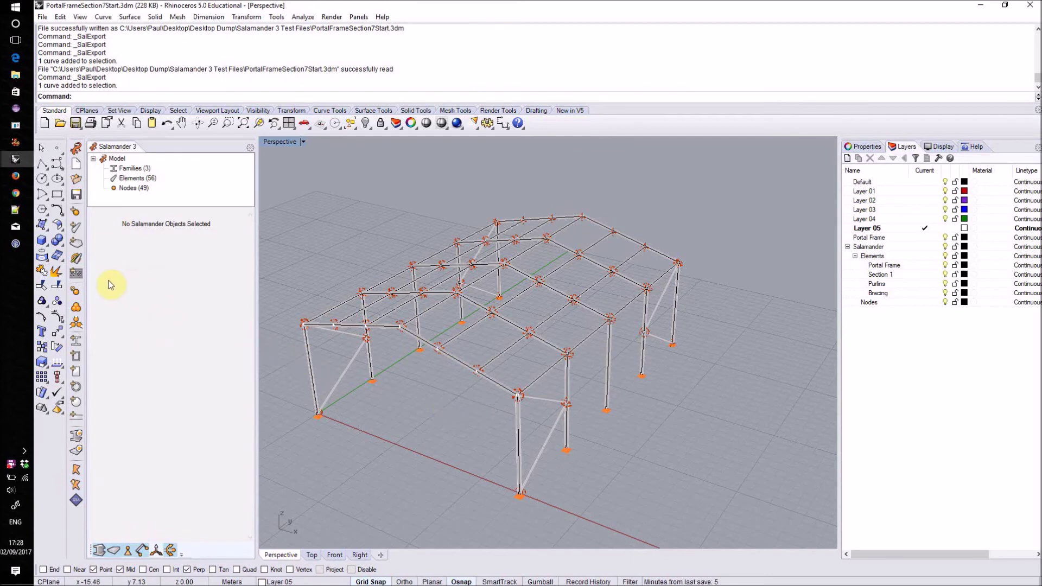
Split all Portal Frame layer curves at every object on the Nodes layer
{"action": "left_click", "coordinate": [58, 288]}
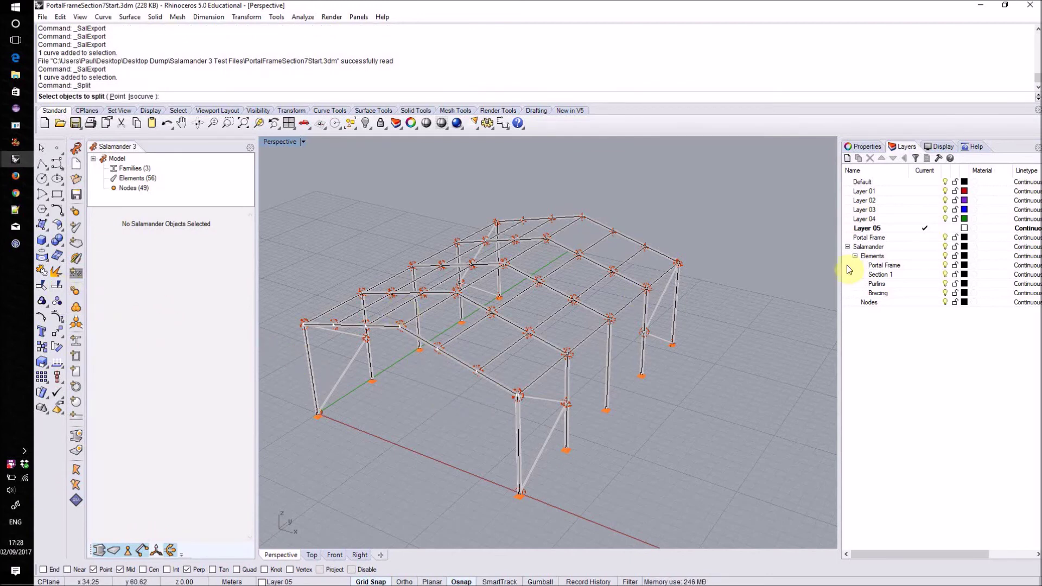
{"action": "right_click", "coordinate": [897, 266]}
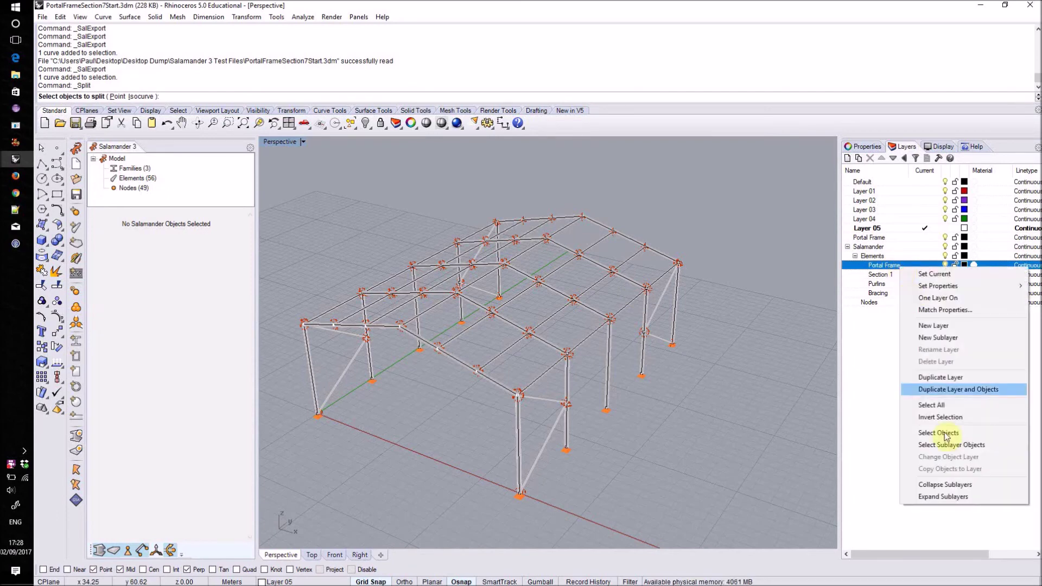
{"action": "left_click", "coordinate": [948, 435]}
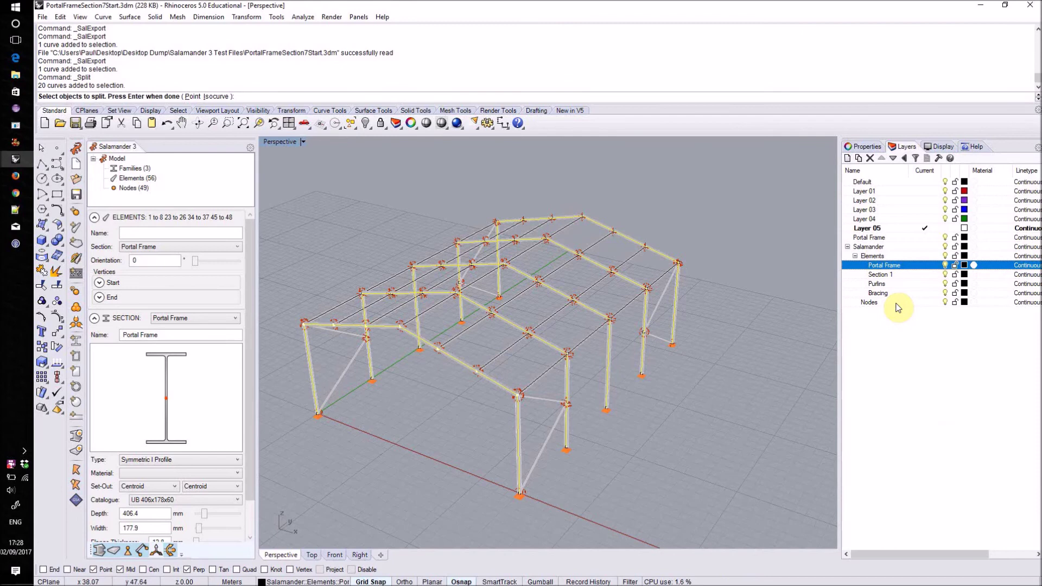
{"action": "key", "text": "Return"}
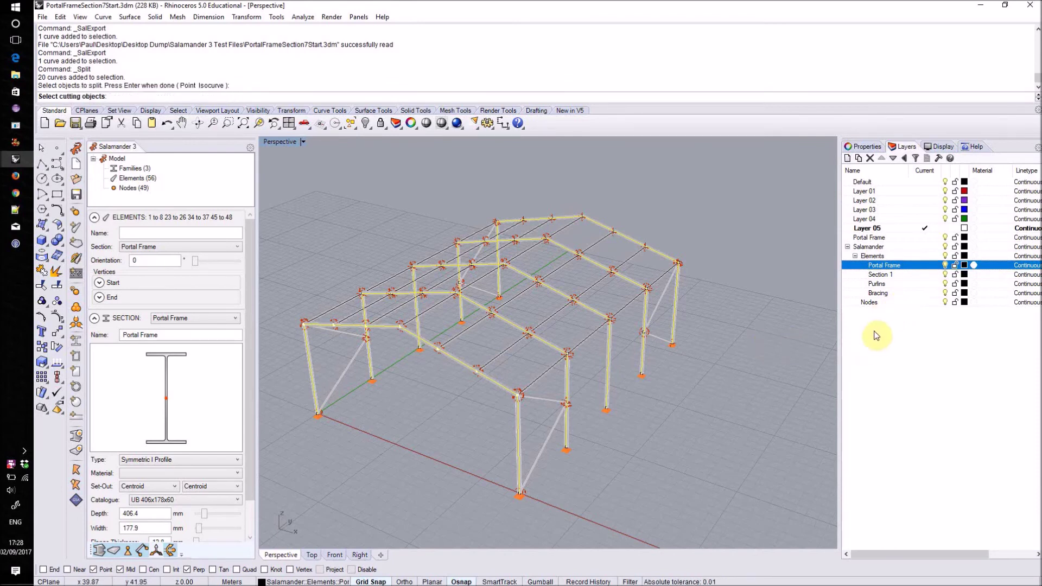
{"action": "left_click", "coordinate": [886, 303]}
{"action": "right_click", "coordinate": [886, 301]}
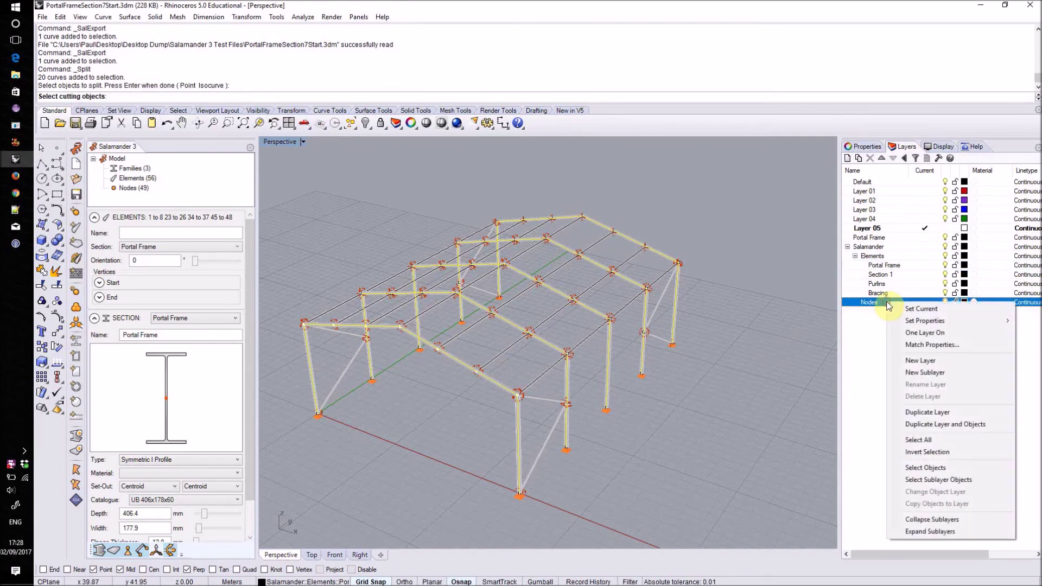
{"action": "left_click", "coordinate": [934, 469]}
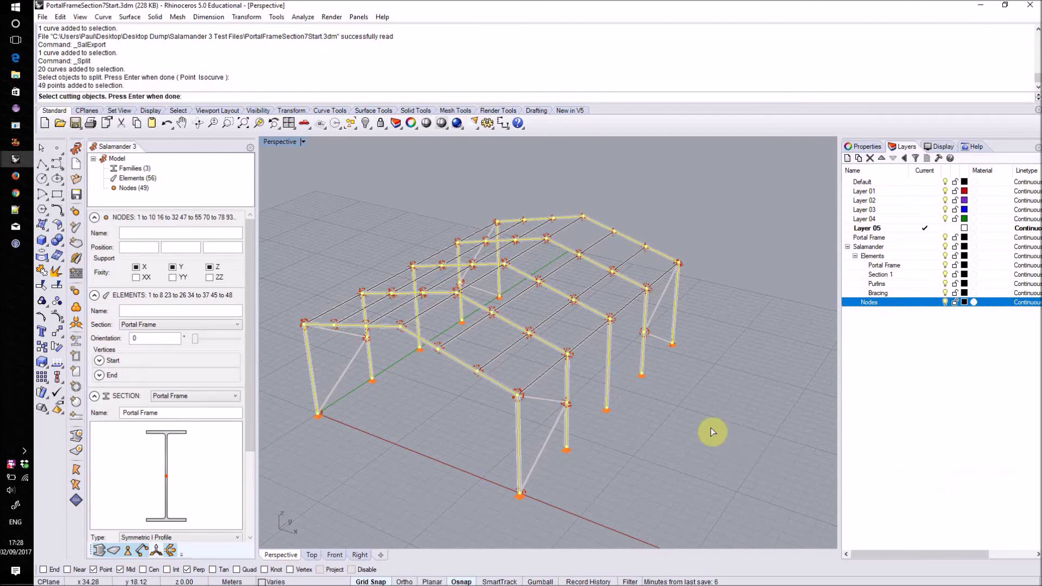
{"action": "key", "text": "Return"}
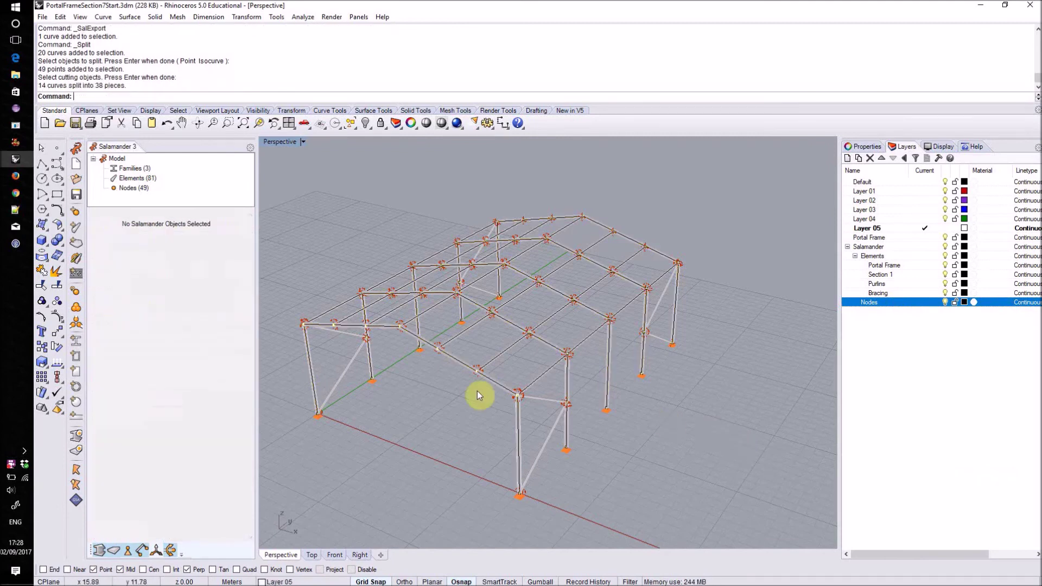
Check several split rafter and column segments, then clear the selection
{"action": "left_click", "coordinate": [455, 363]}
{"action": "left_click", "coordinate": [492, 381]}
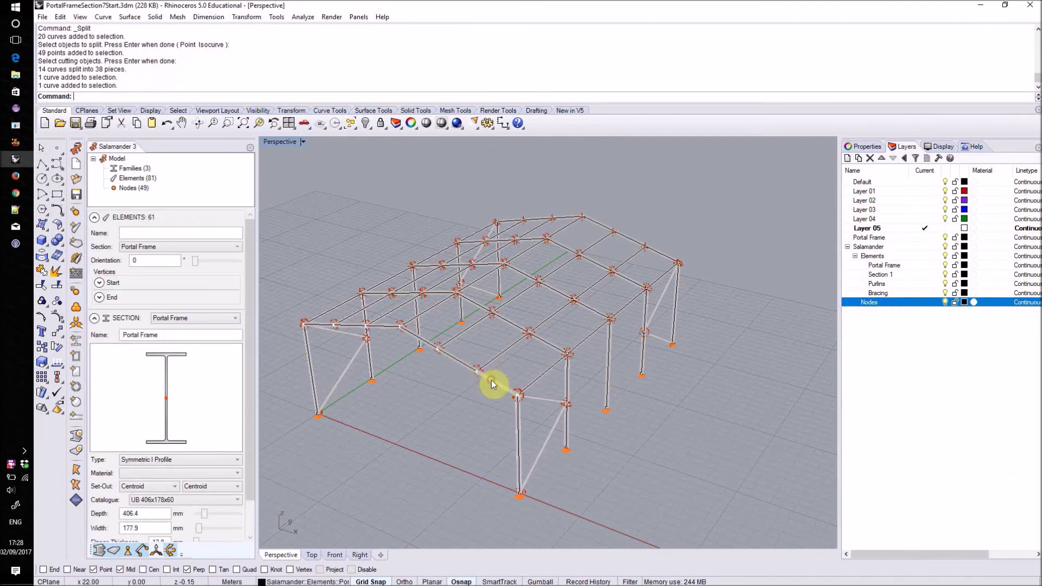
{"action": "left_click", "coordinate": [414, 337]}
{"action": "left_click", "coordinate": [562, 395]}
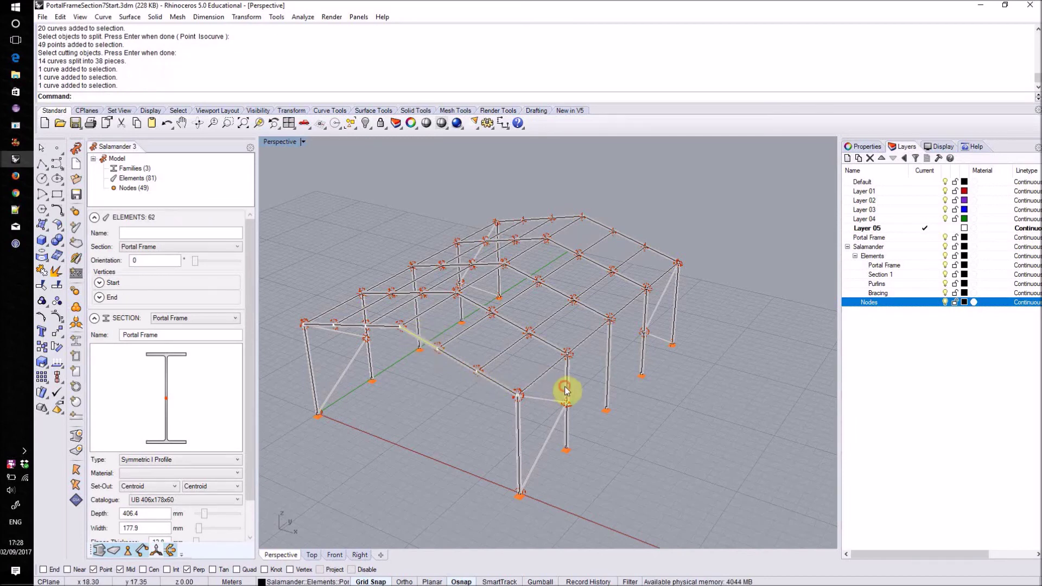
{"action": "left_click", "coordinate": [566, 431]}
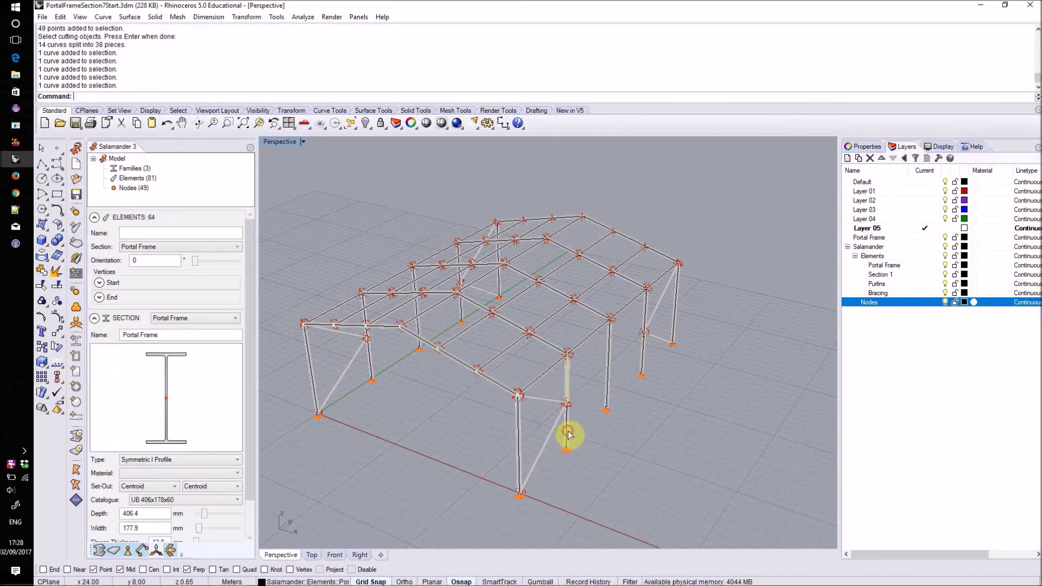
{"action": "left_click", "coordinate": [588, 408]}
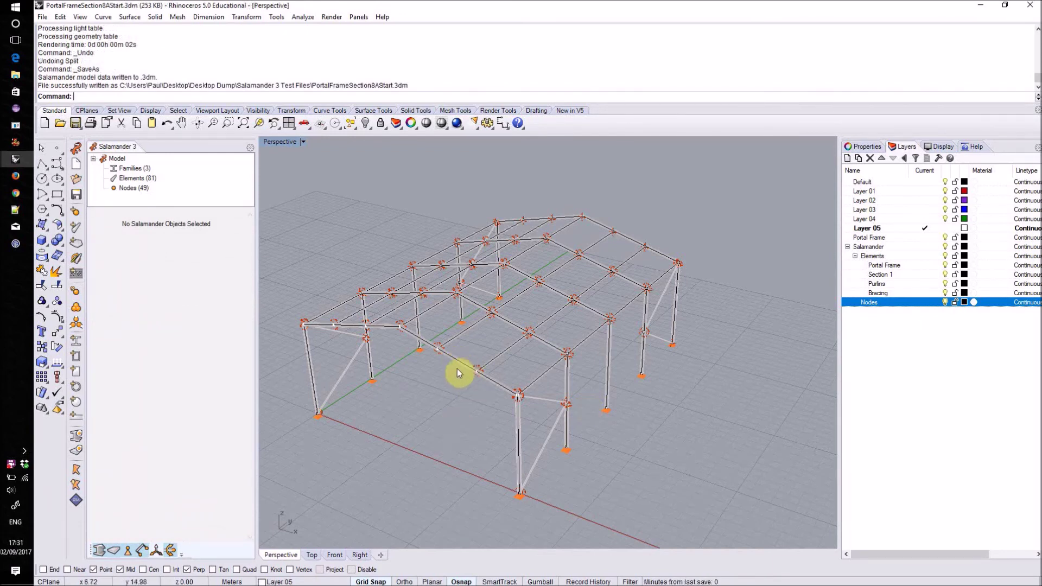
Render the Perspective view, then window-select the entire frame: 56 curves and 57 points
{"action": "right_click_drag", "start_coordinate": [478, 376], "coordinate": [514, 345]}
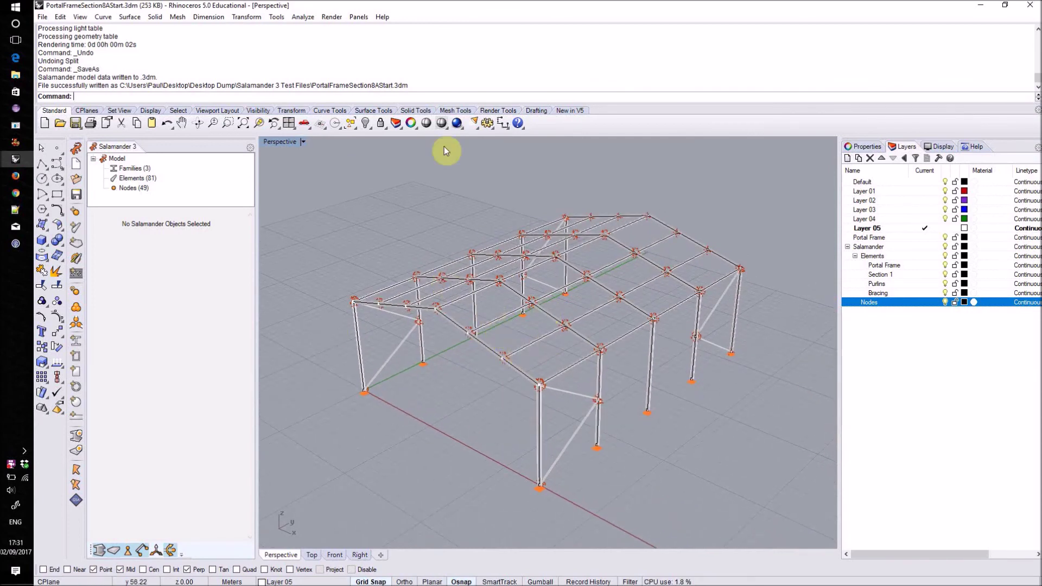
{"action": "left_click", "coordinate": [457, 123]}
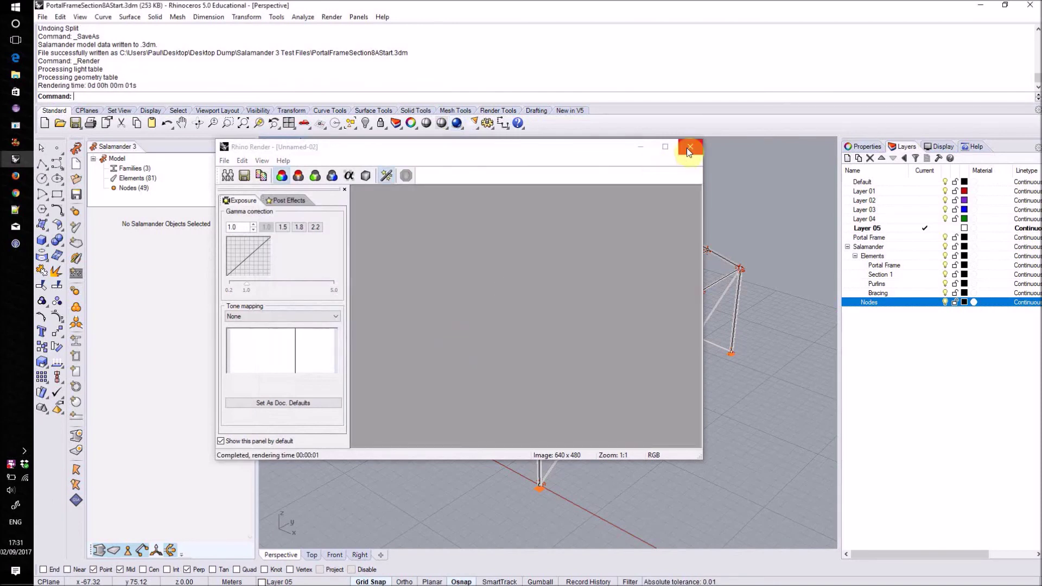
{"action": "left_click", "coordinate": [687, 147]}
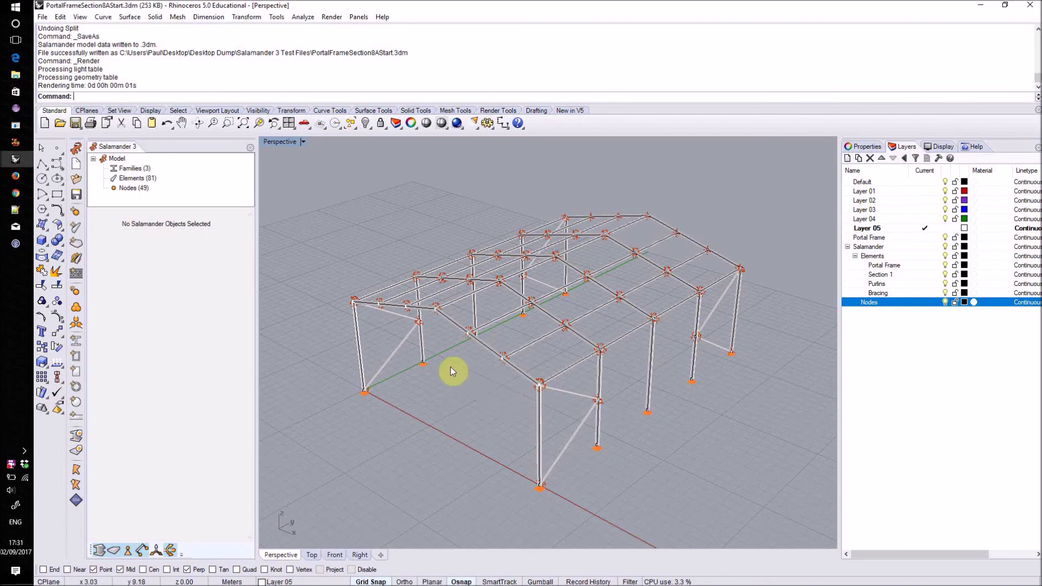
{"action": "left_click", "coordinate": [323, 176]}
{"action": "left_click_drag", "start_coordinate": [350, 207], "coordinate": [784, 523]}
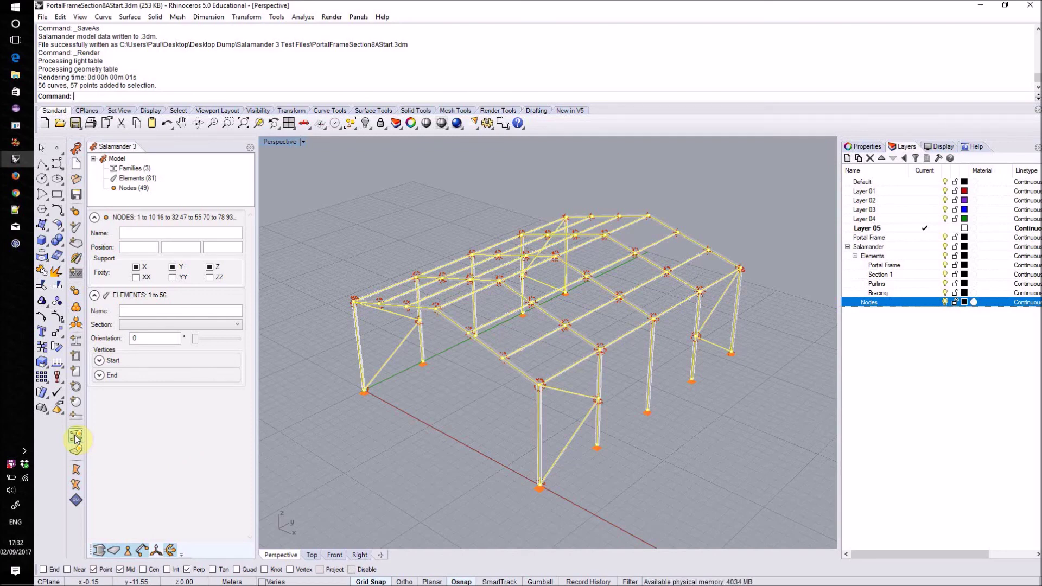
Bake the frame elements as solid section extrusions, clear the selection, and render the shed
{"action": "left_click", "coordinate": [76, 439]}
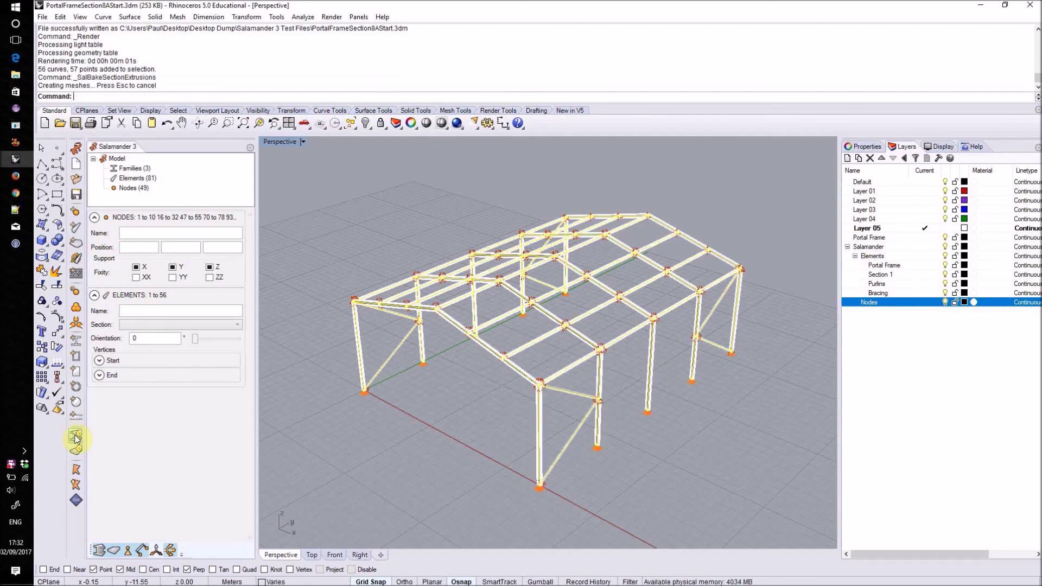
{"action": "left_click", "coordinate": [414, 419]}
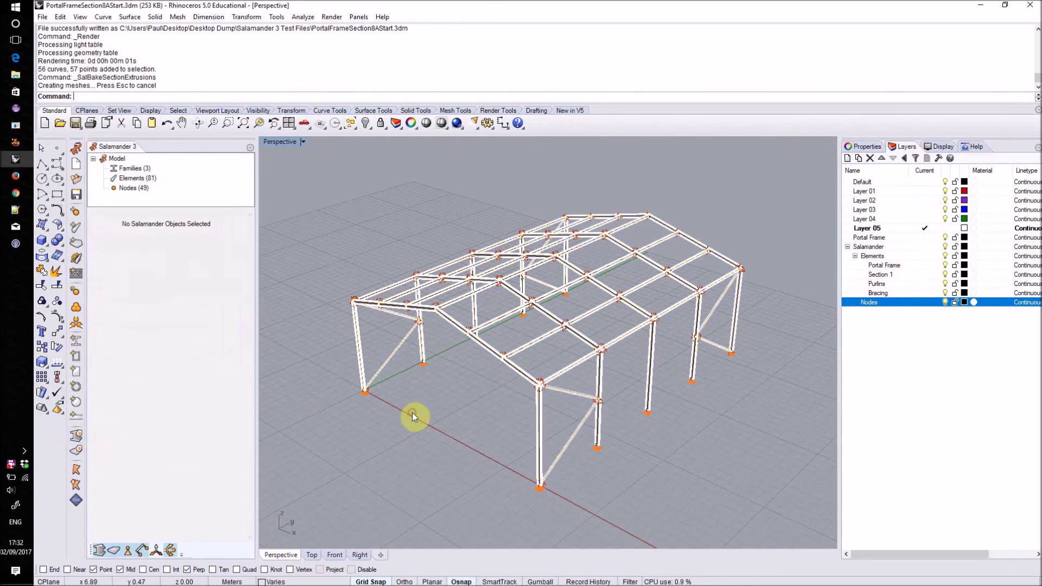
{"action": "left_click", "coordinate": [456, 123]}
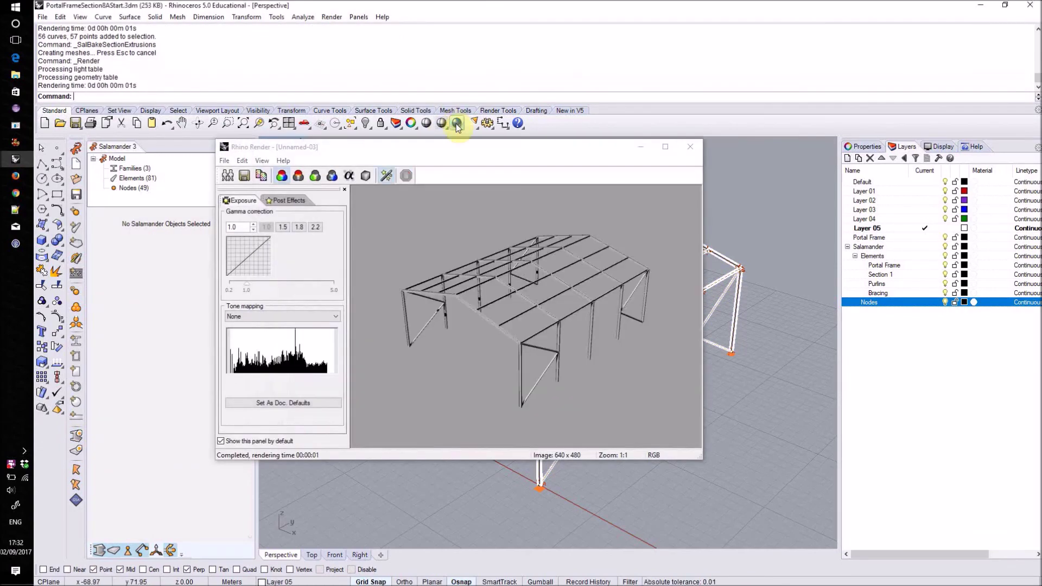